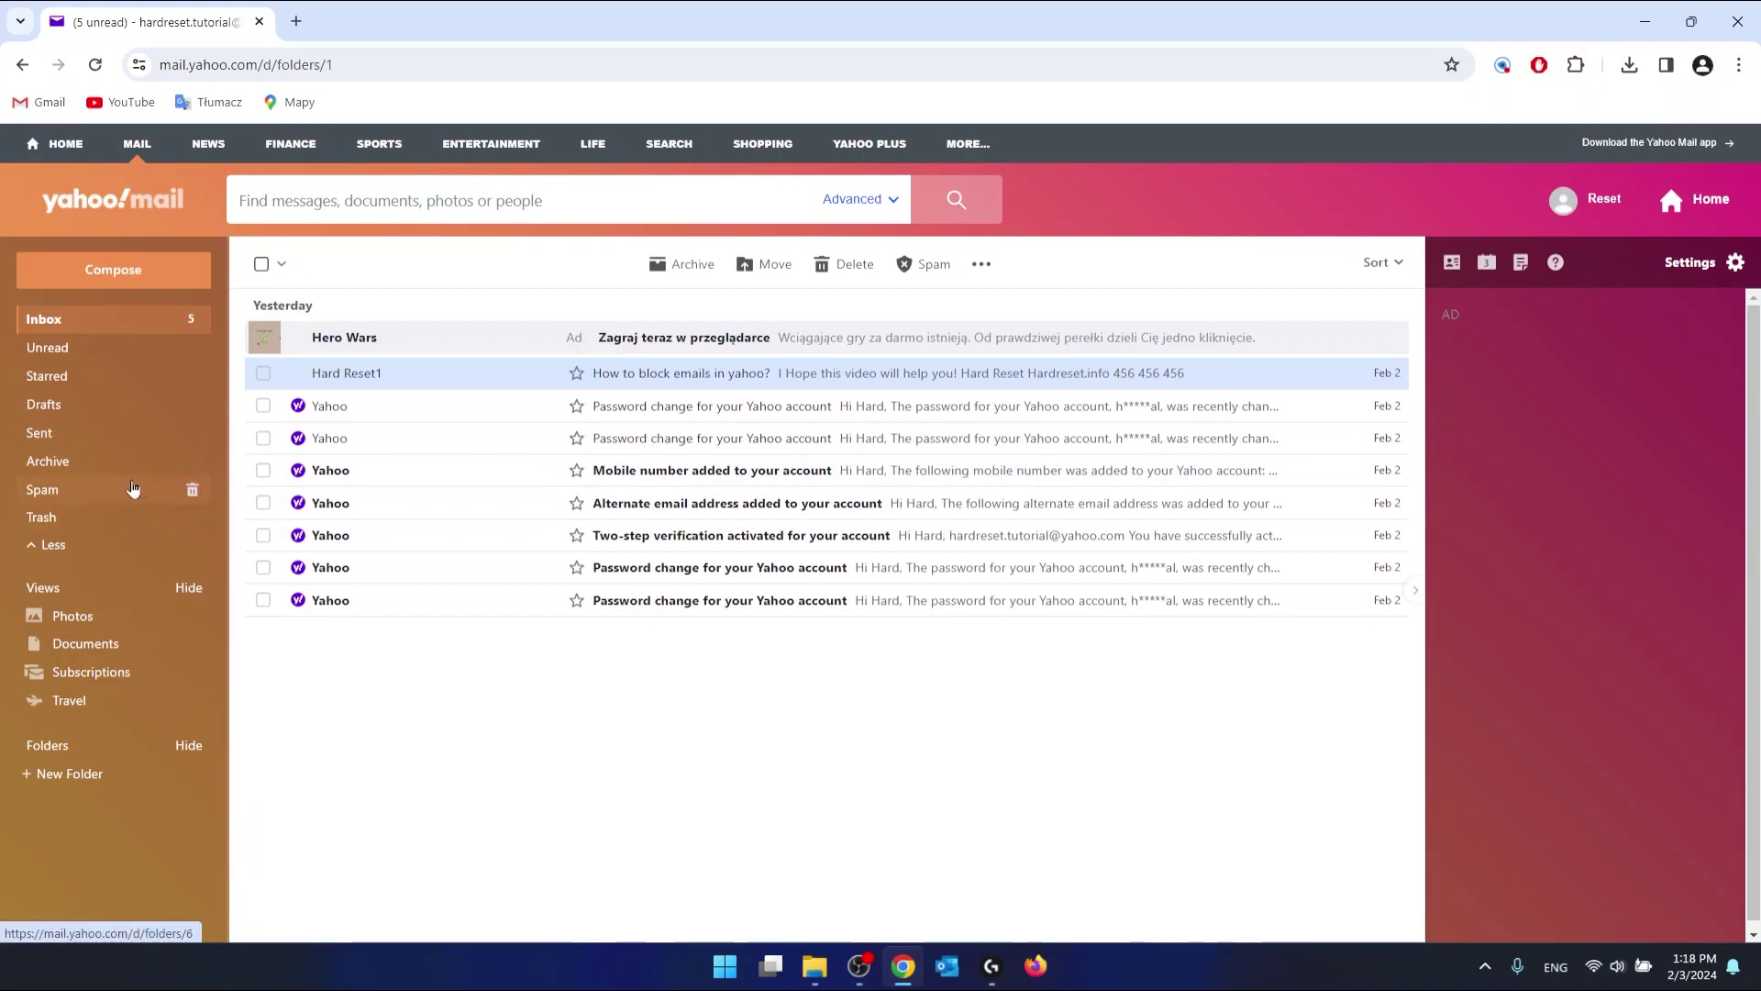
# Step: Mark the 'How to block emails in yahoo?' message in Spam as not spam and go back to the Inbox
pyautogui.click(46, 490)
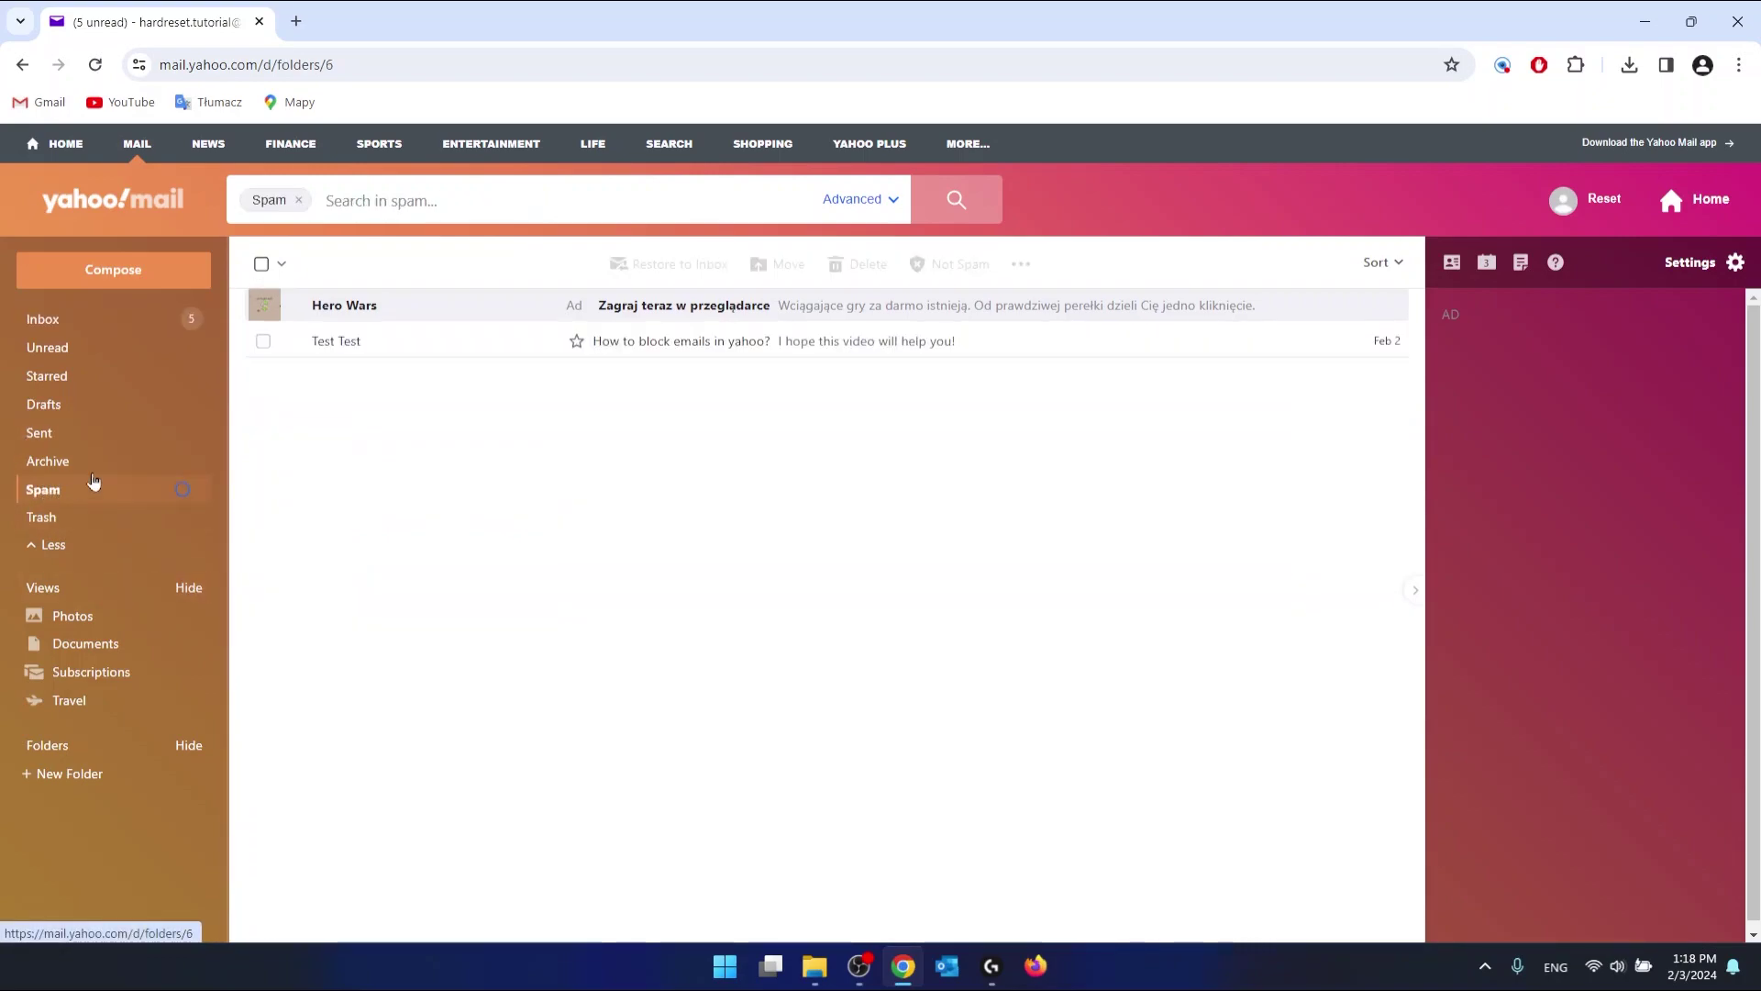
pyautogui.click(511, 344)
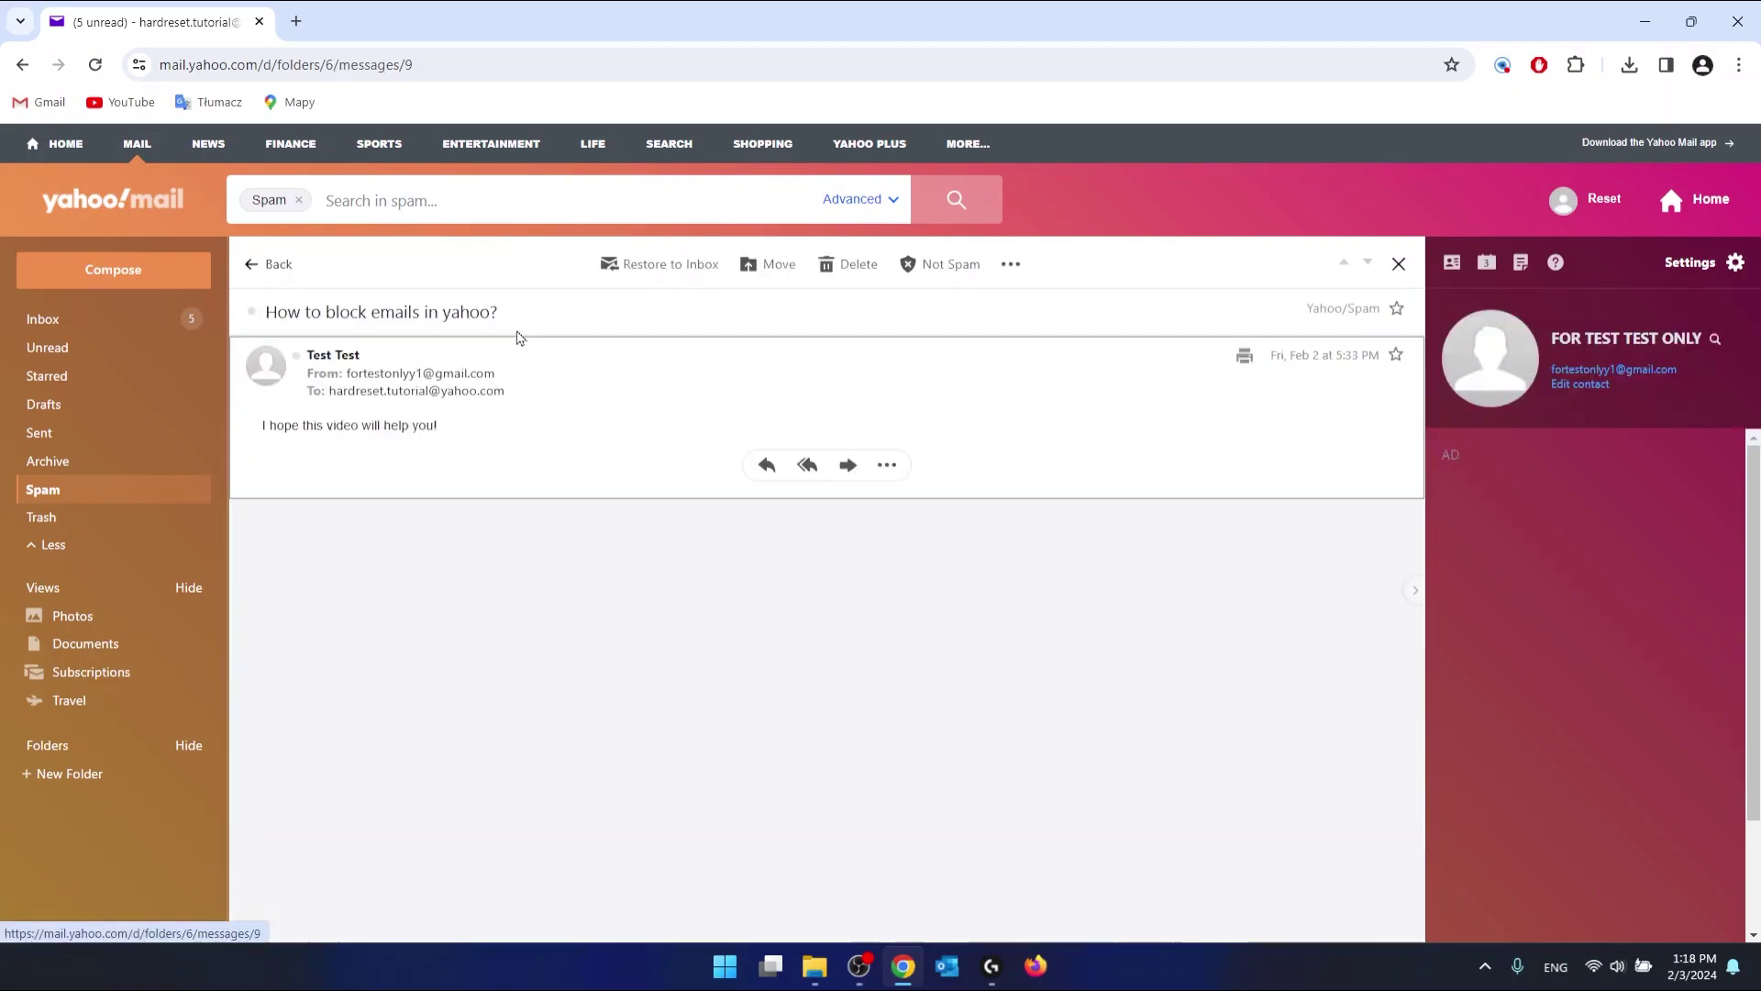
pyautogui.click(929, 268)
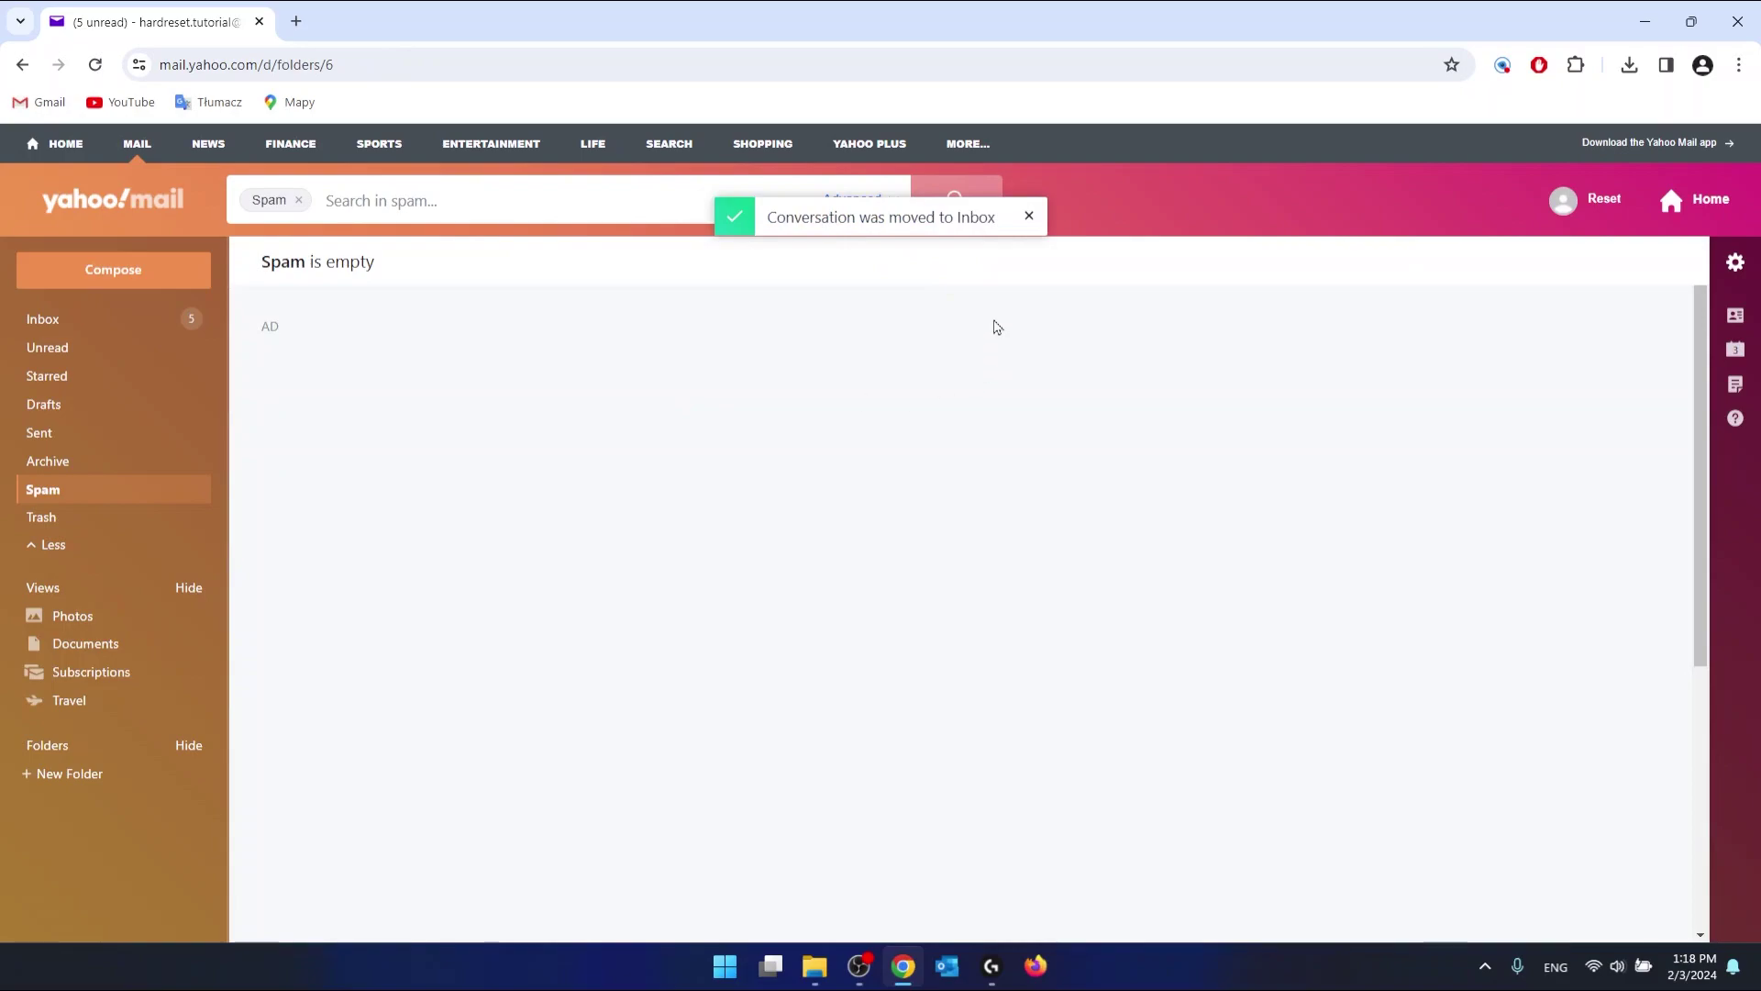
pyautogui.click(1031, 218)
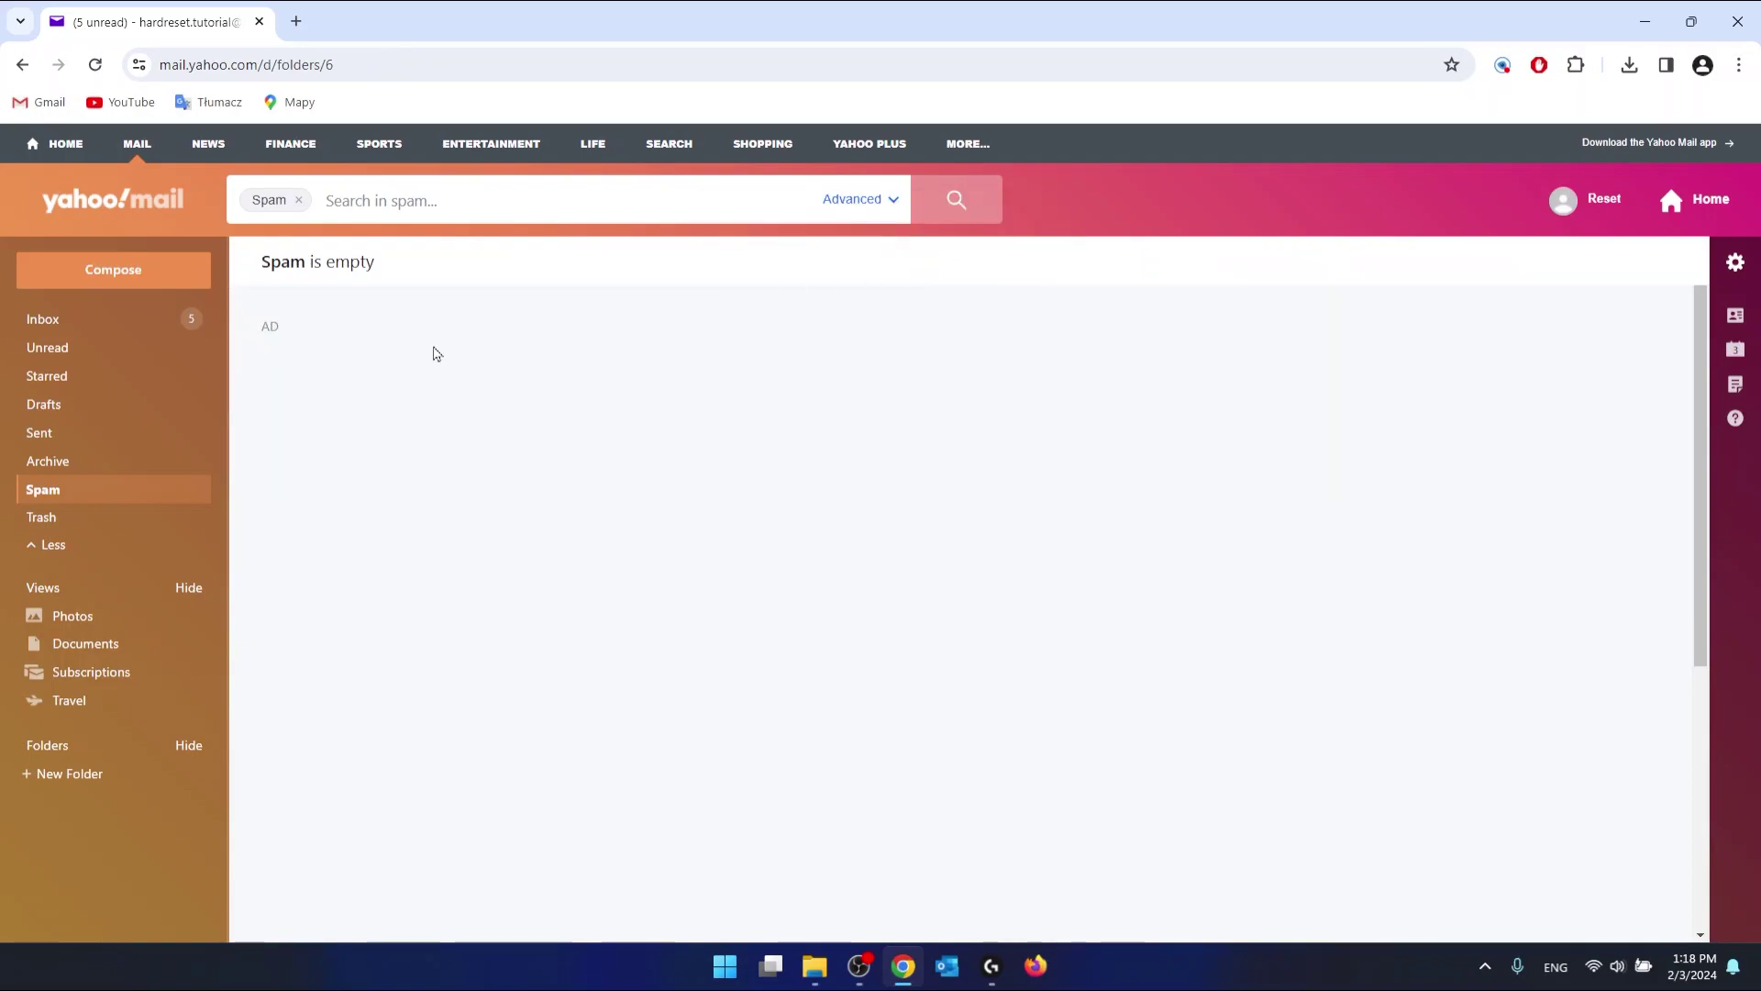
pyautogui.click(55, 321)
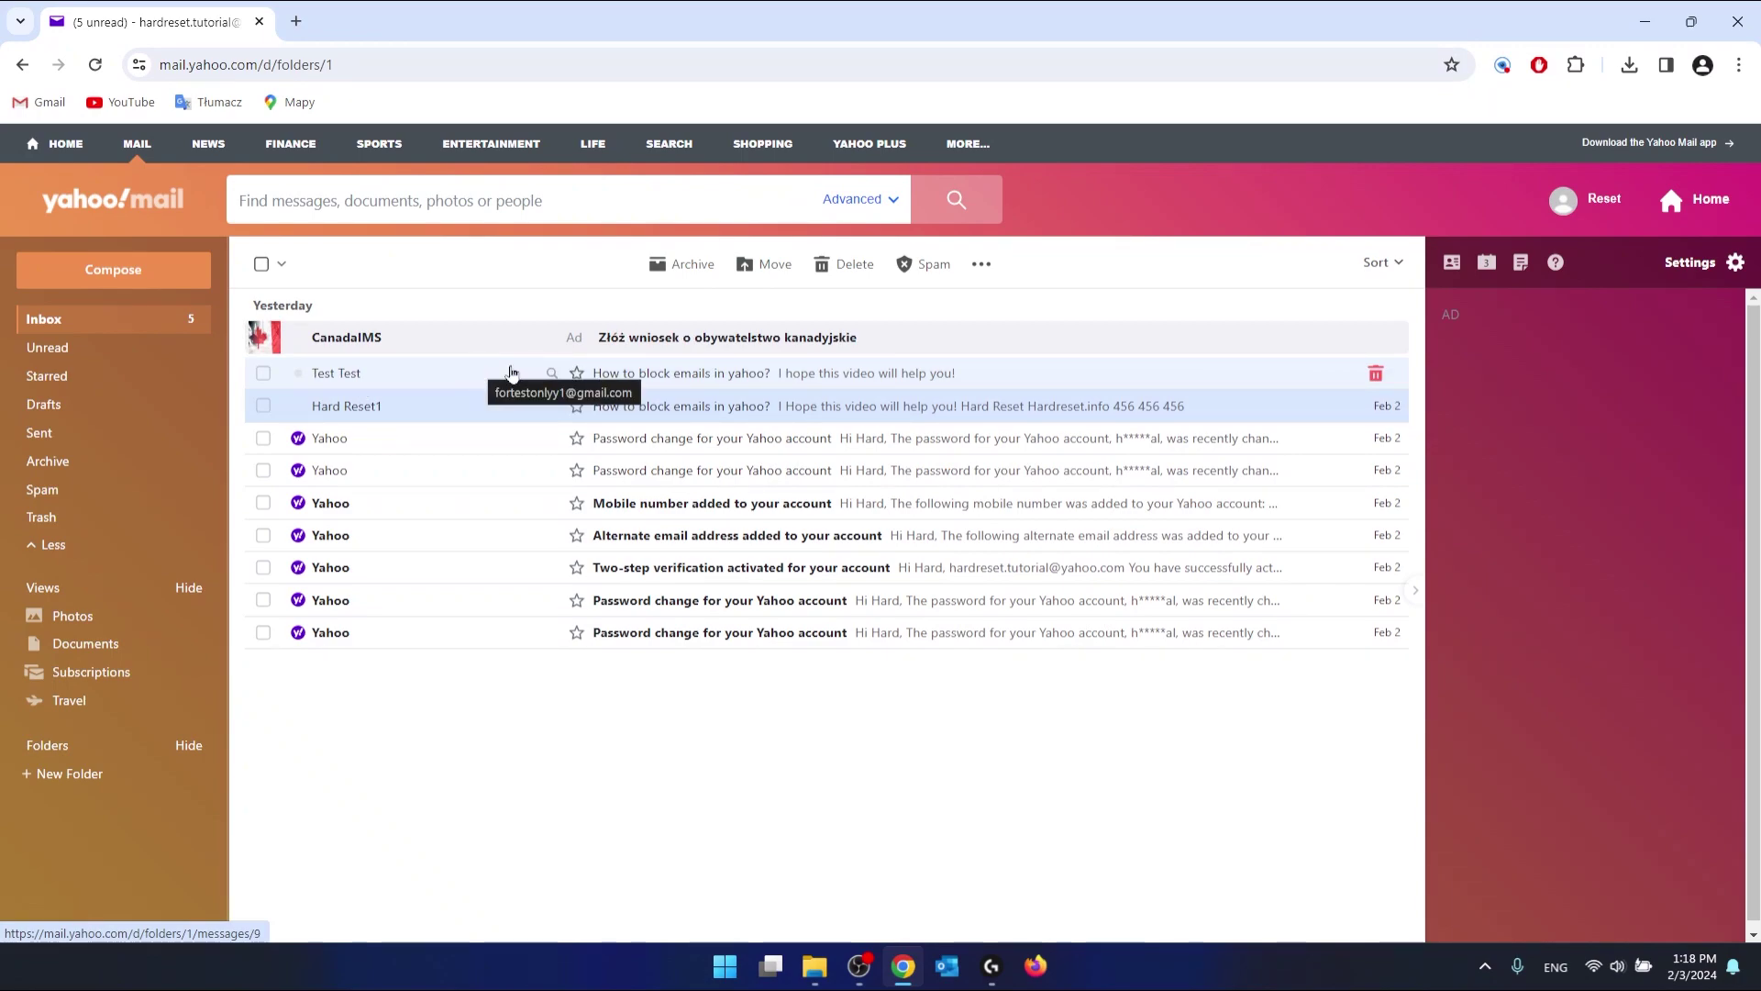
pyautogui.moveTo(410, 375)
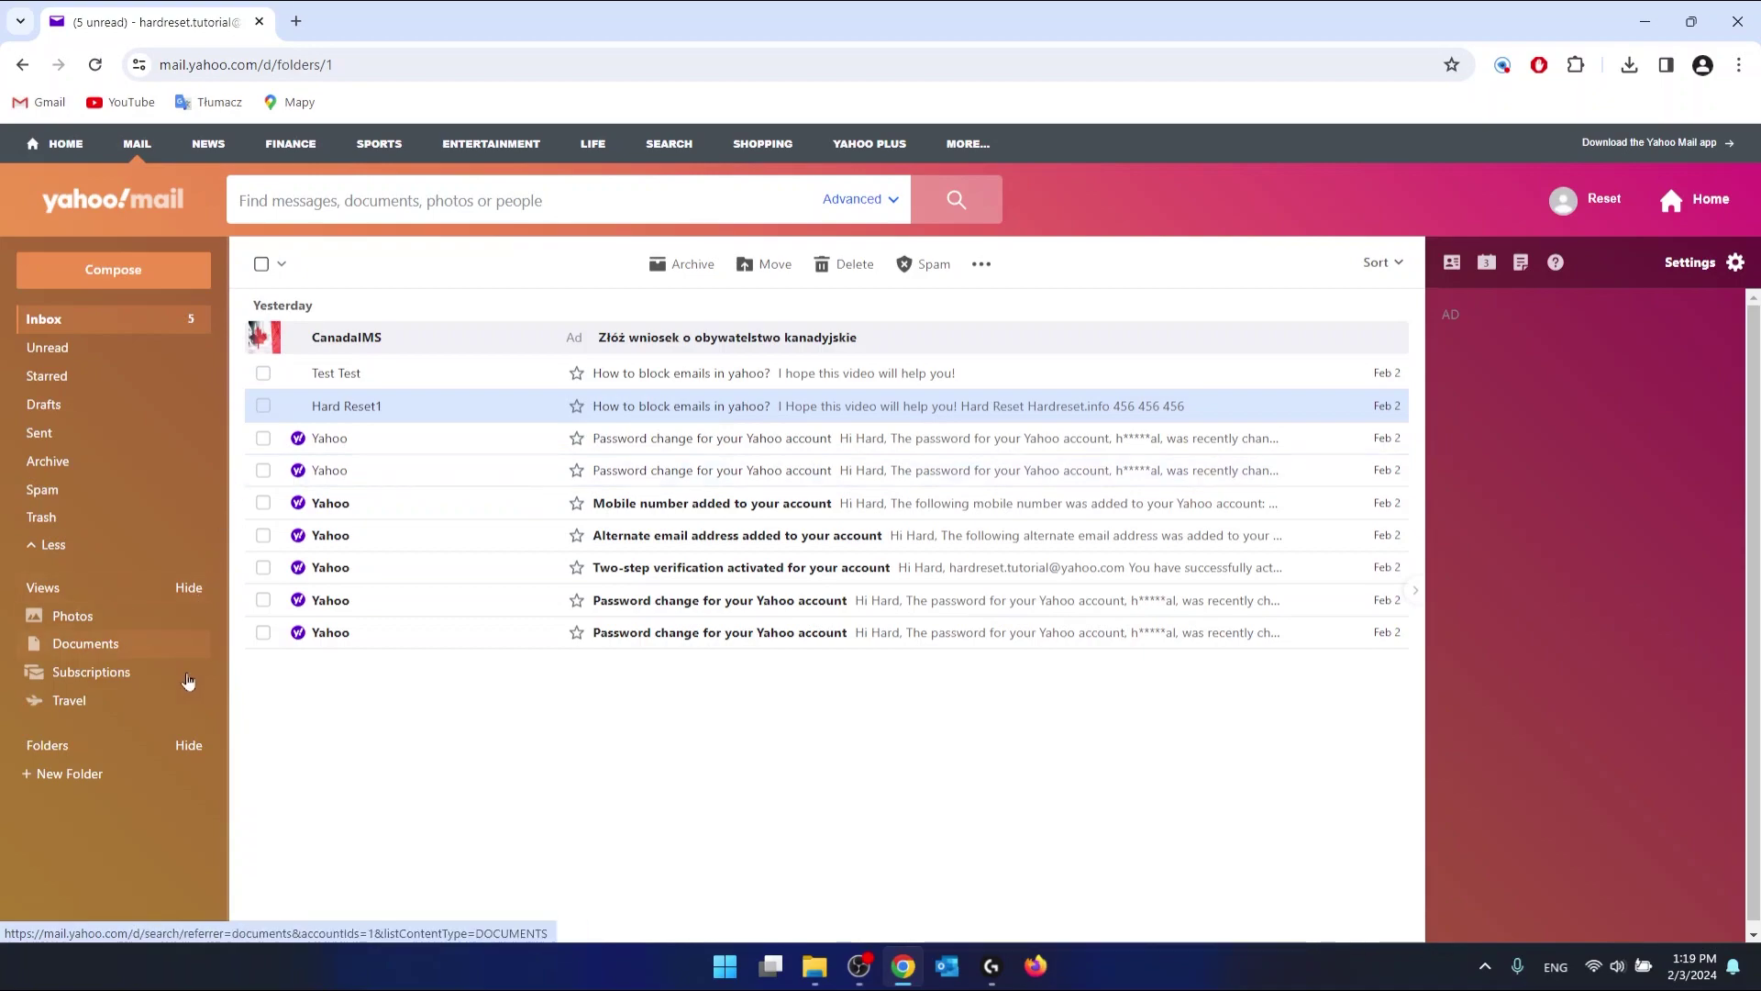
# Step: Add a new folder named 'Test Test' under Folders
pyautogui.click(29, 775)
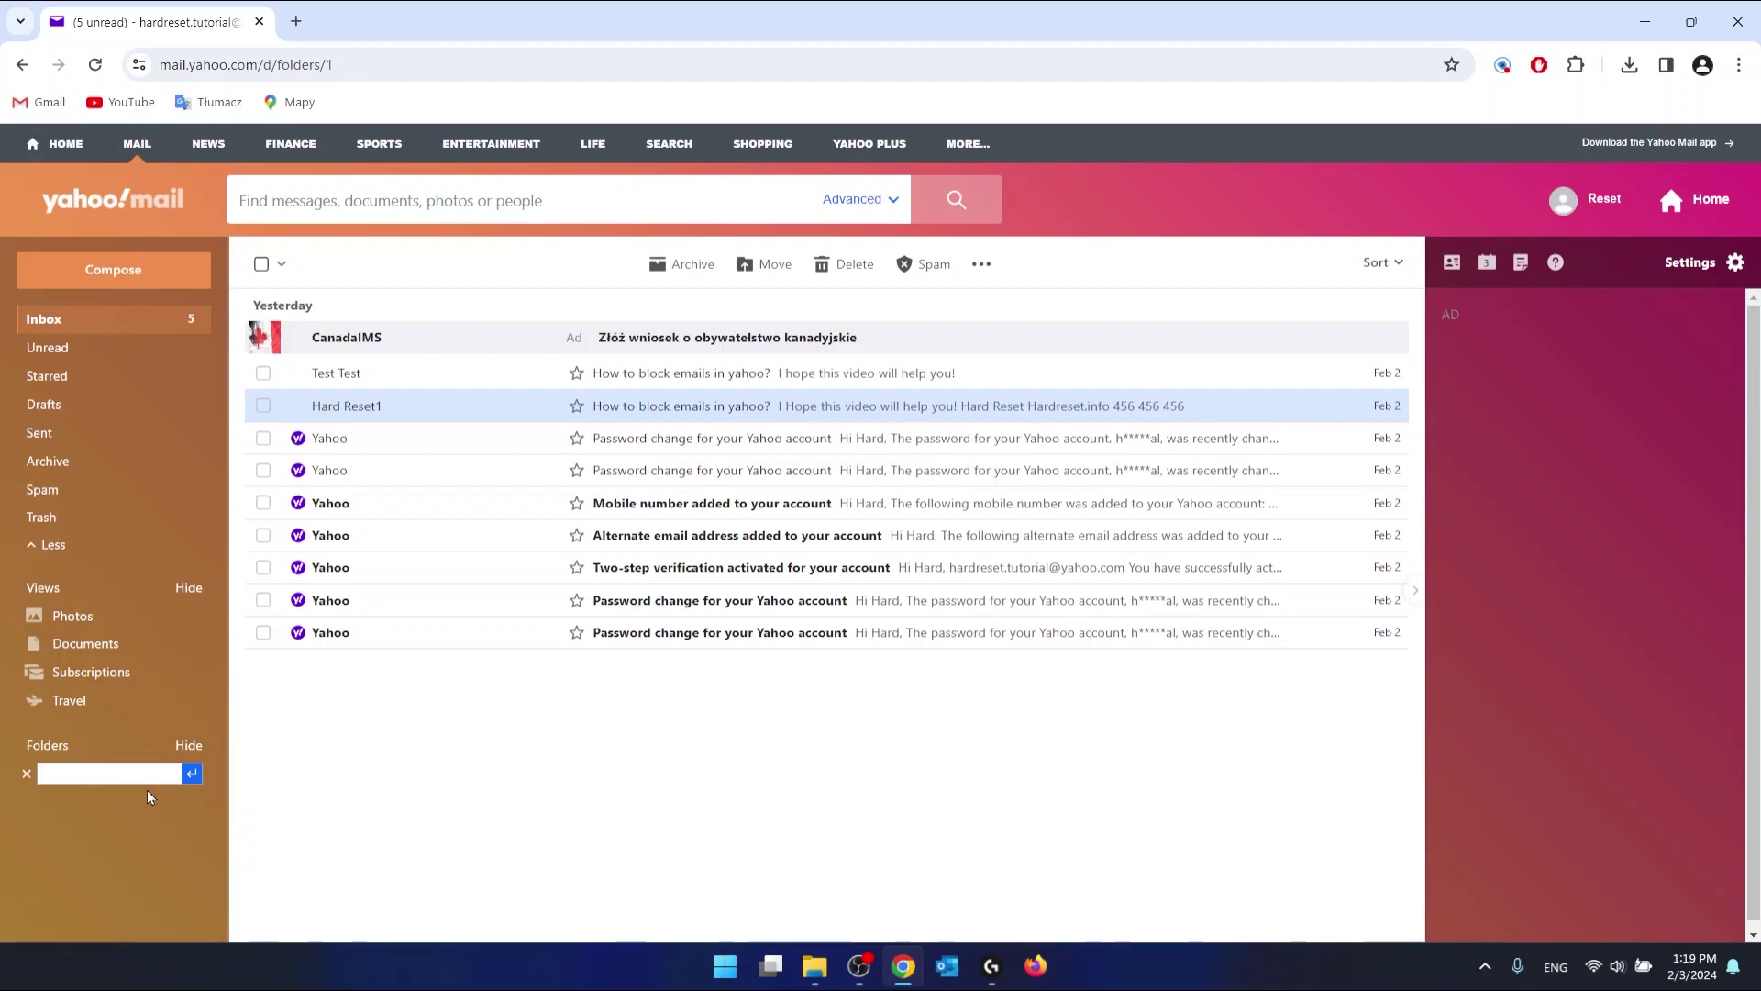
pyautogui.write('Test Test')
pyautogui.press('Return')
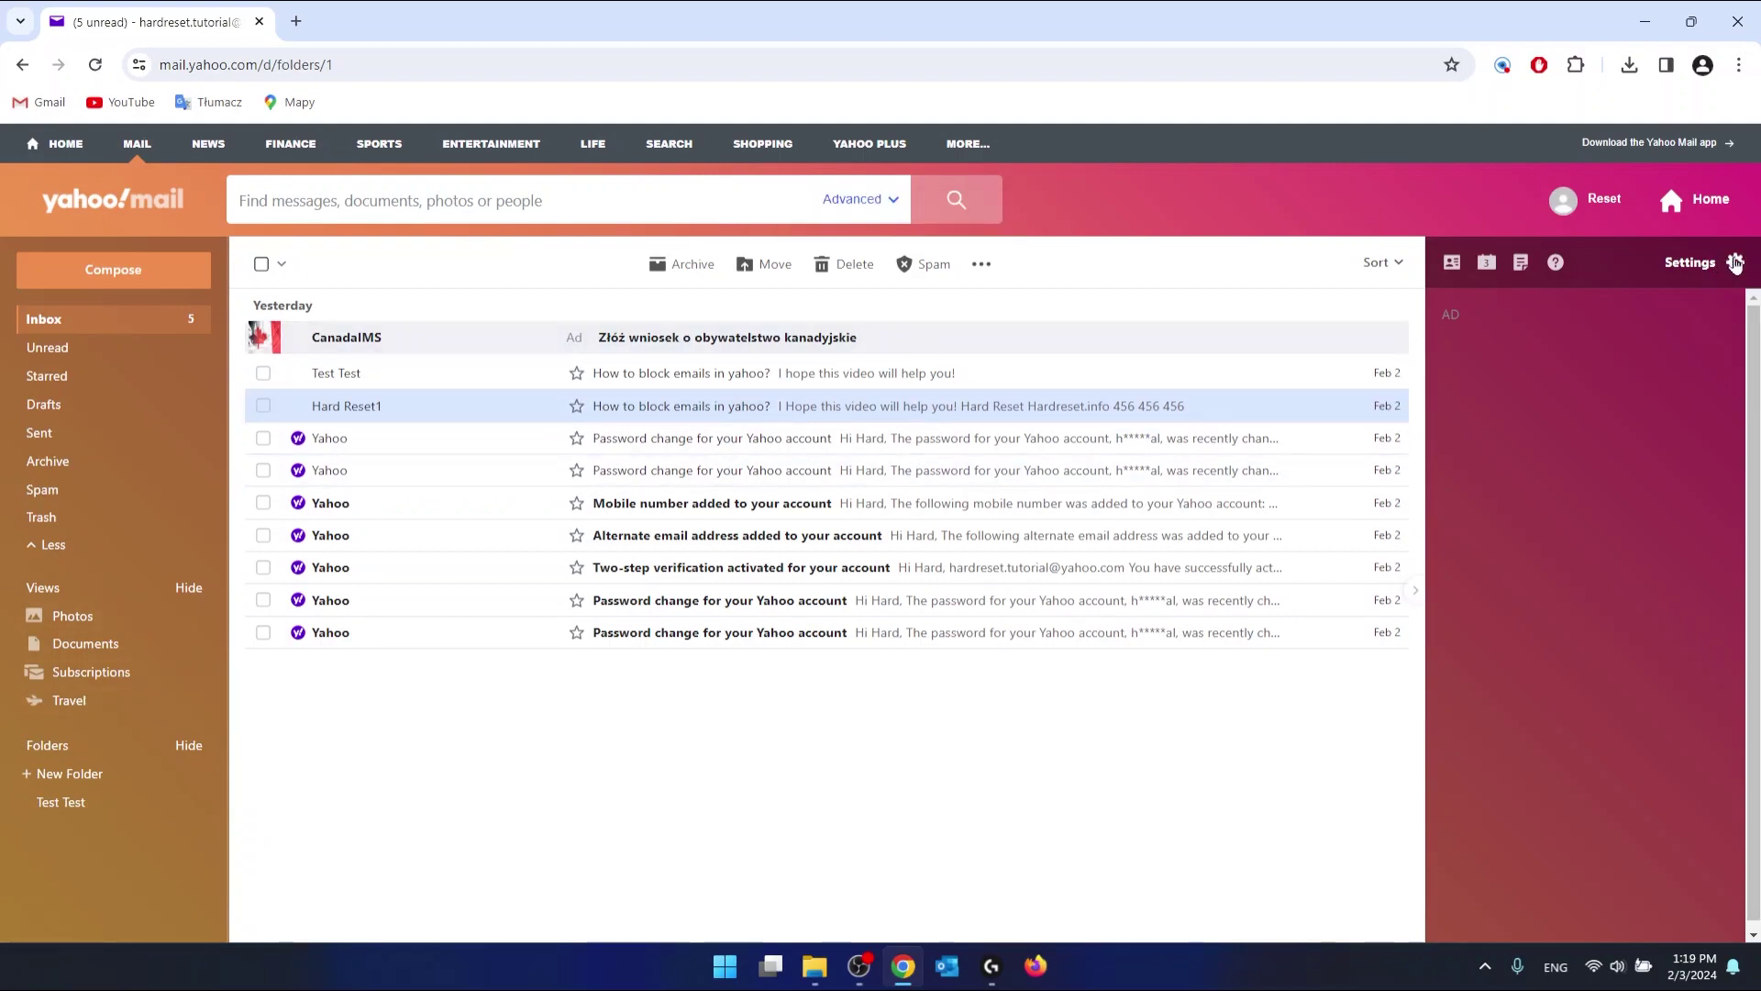
# Step: Go to Filters in More Settings and begin adding a new filter
pyautogui.click(1736, 264)
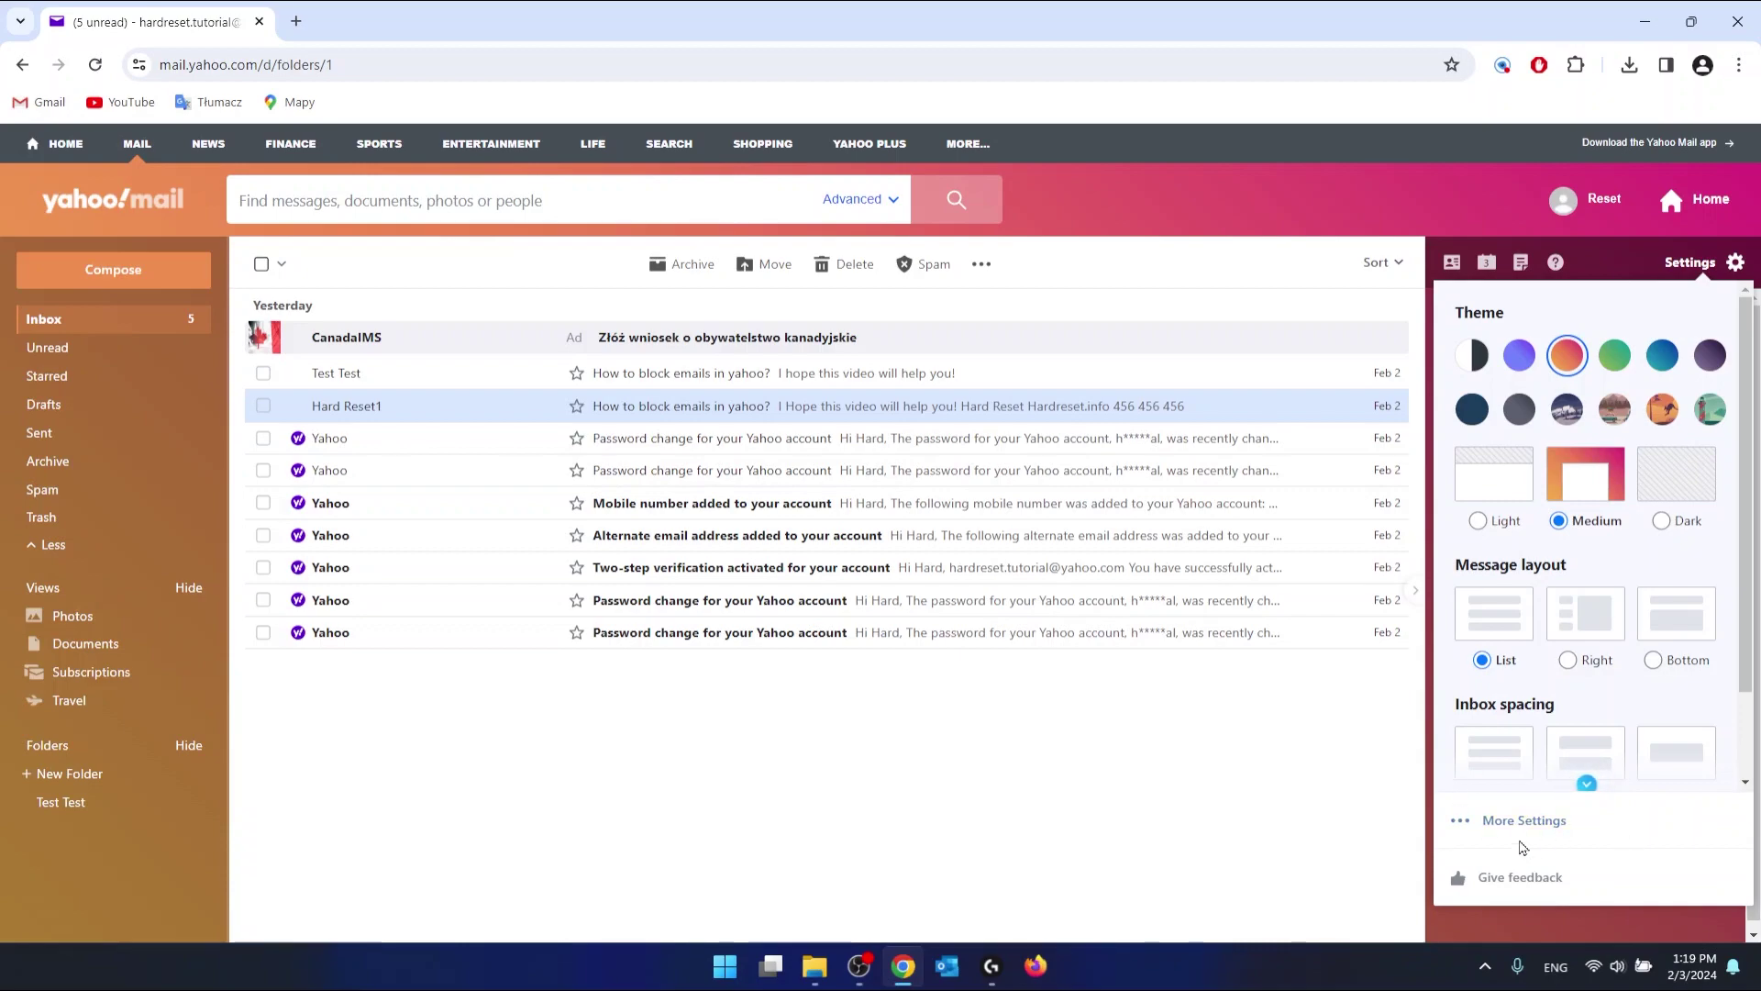
pyautogui.click(1492, 823)
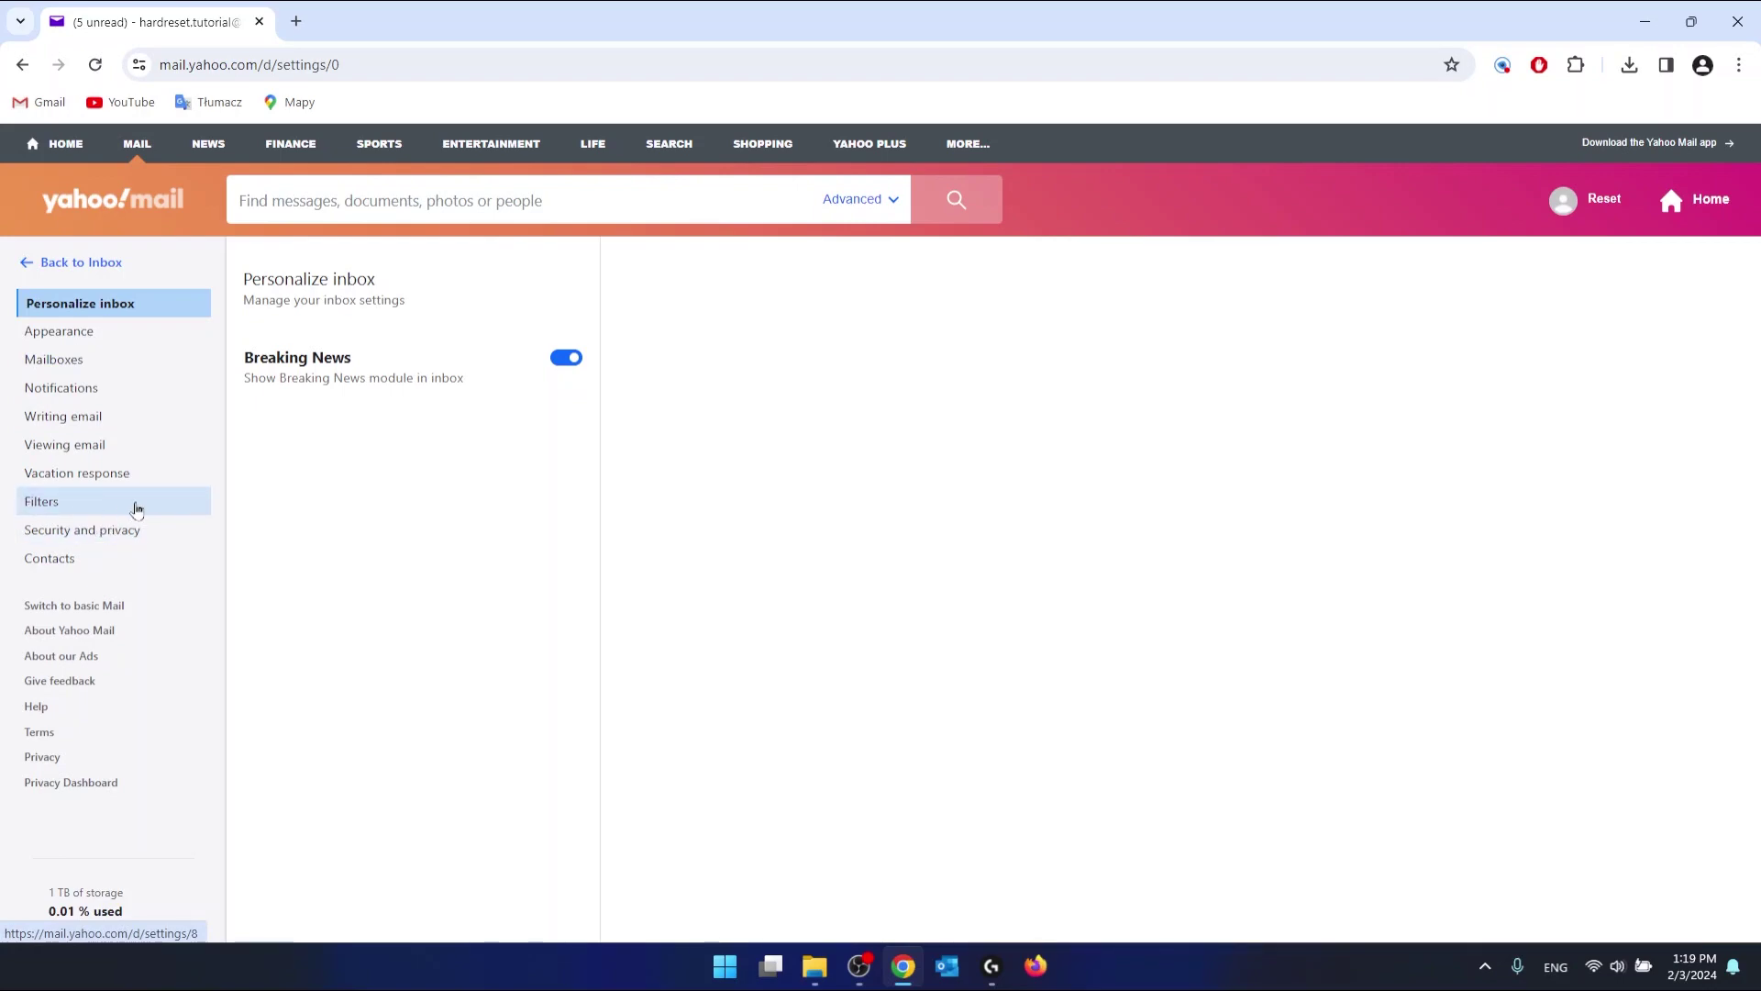
pyautogui.click(133, 509)
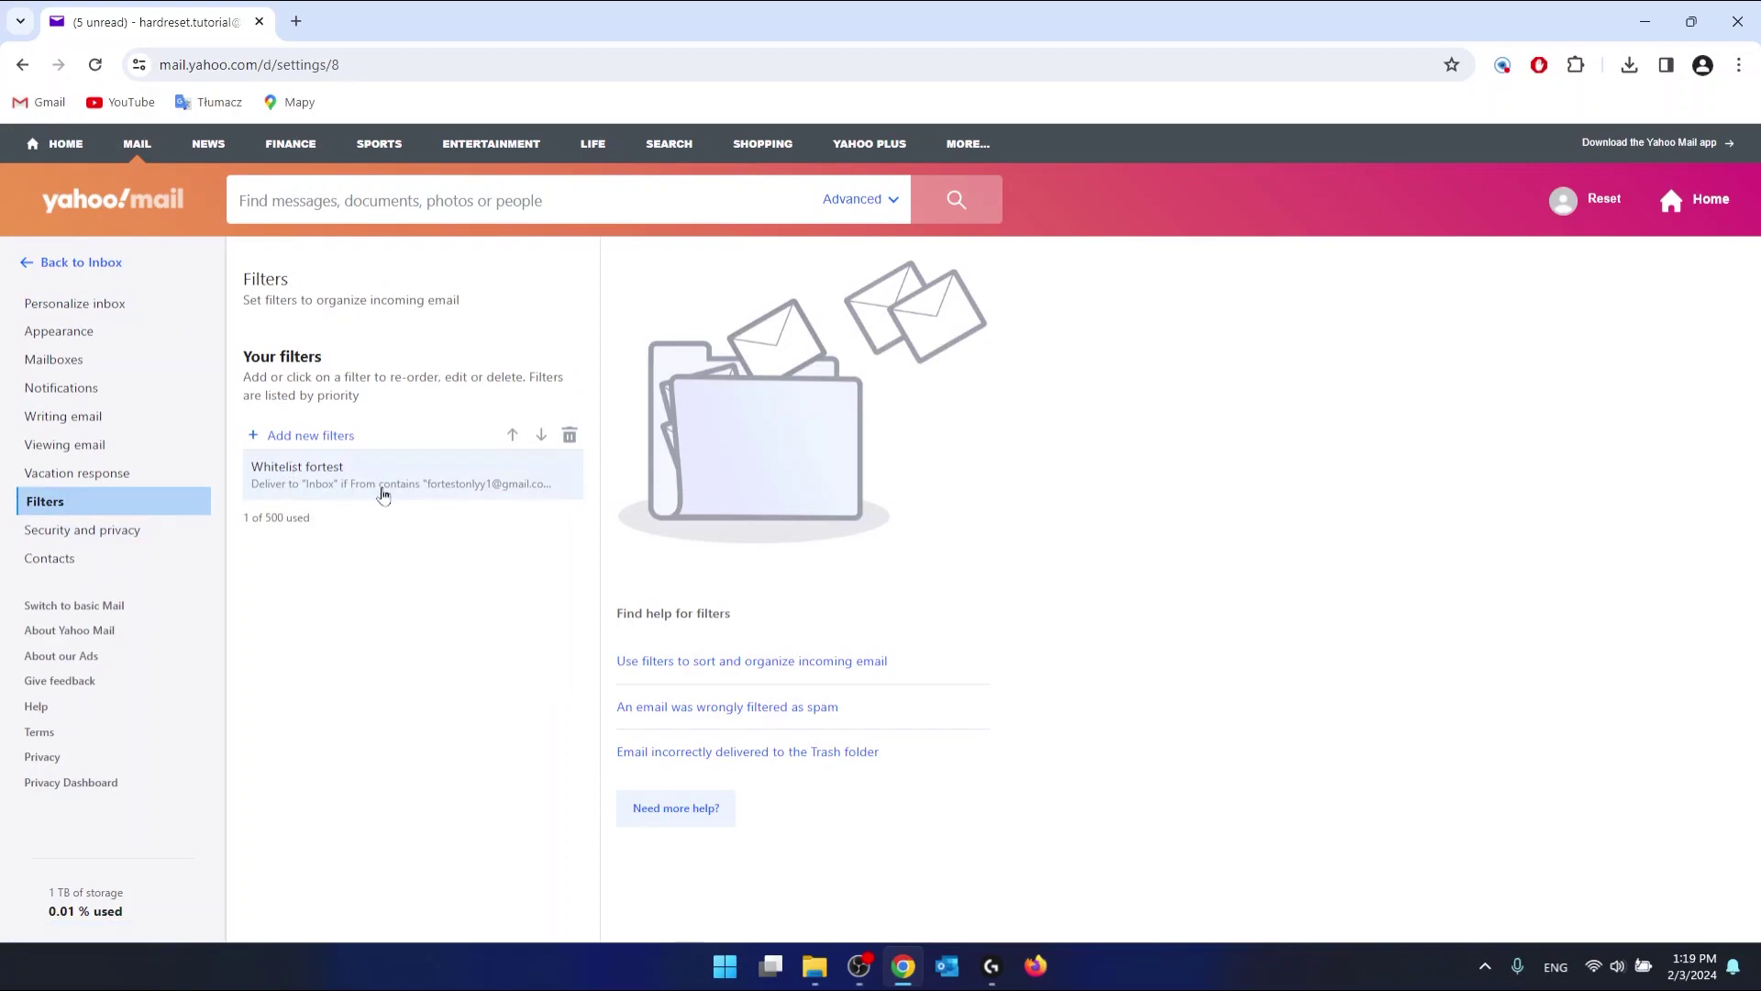
pyautogui.click(297, 439)
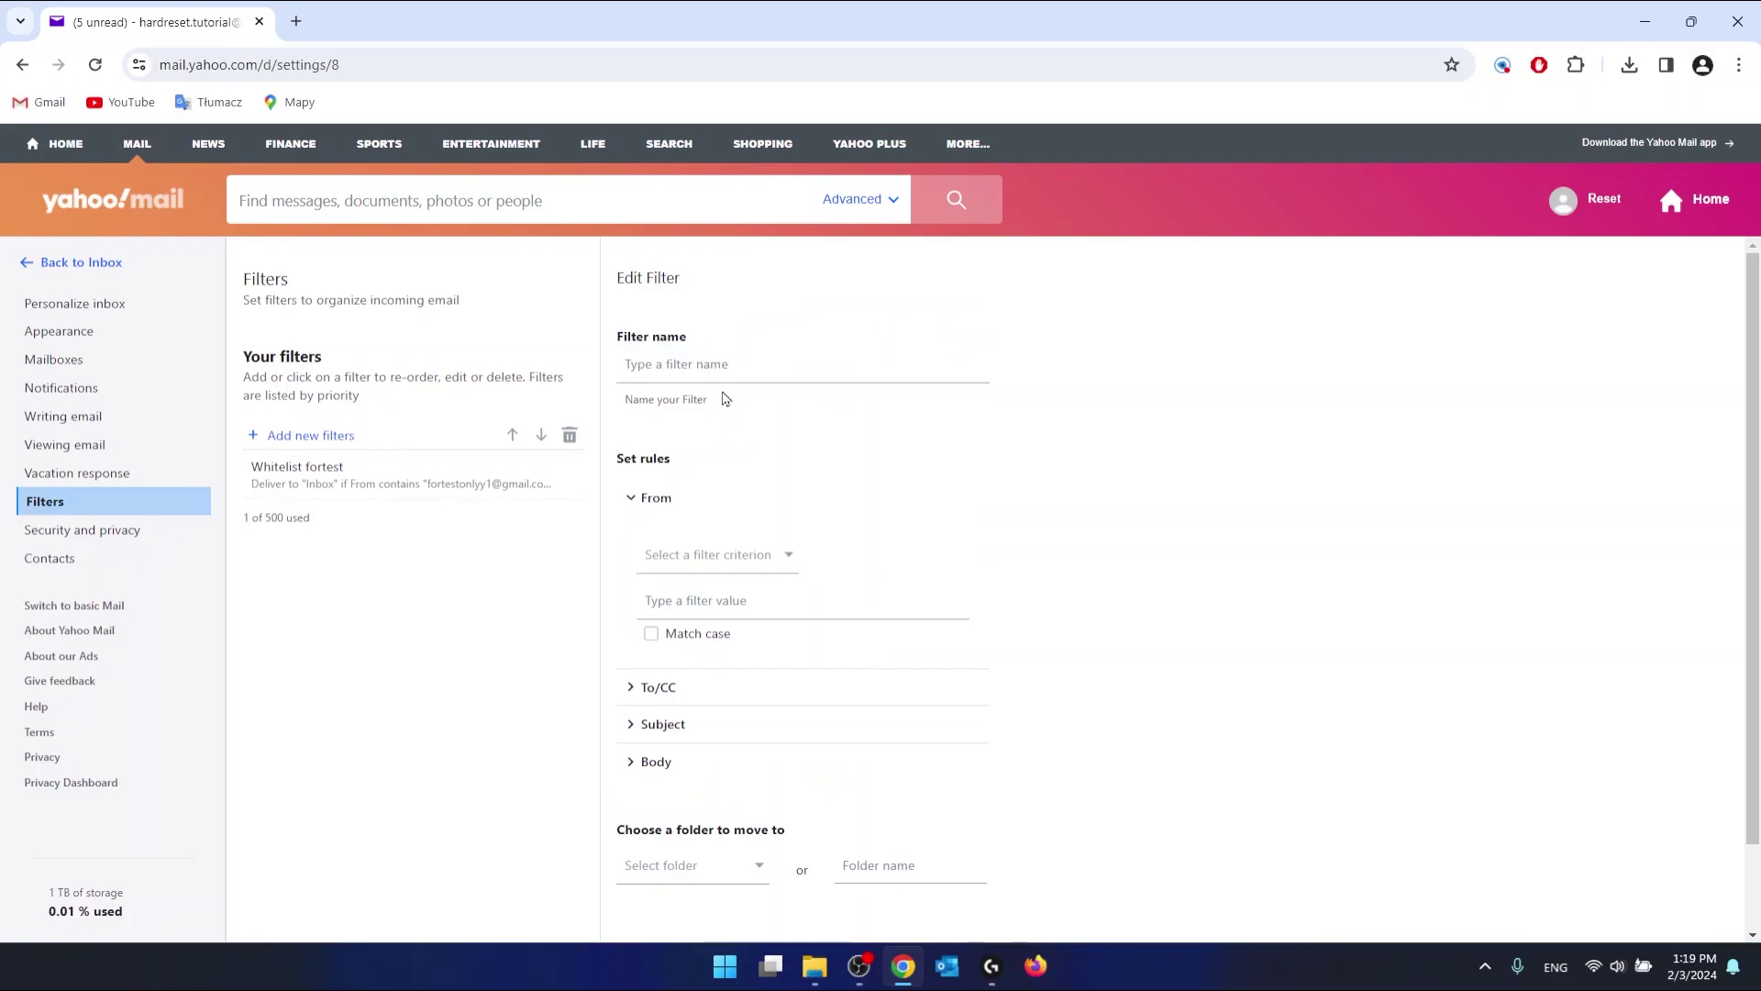
# Step: Name the new filter 'Whitelist TEST TEST'
pyautogui.rightClick(809, 369)
pyautogui.click(1176, 370)
pyautogui.write('Whitelist TEST TEST')
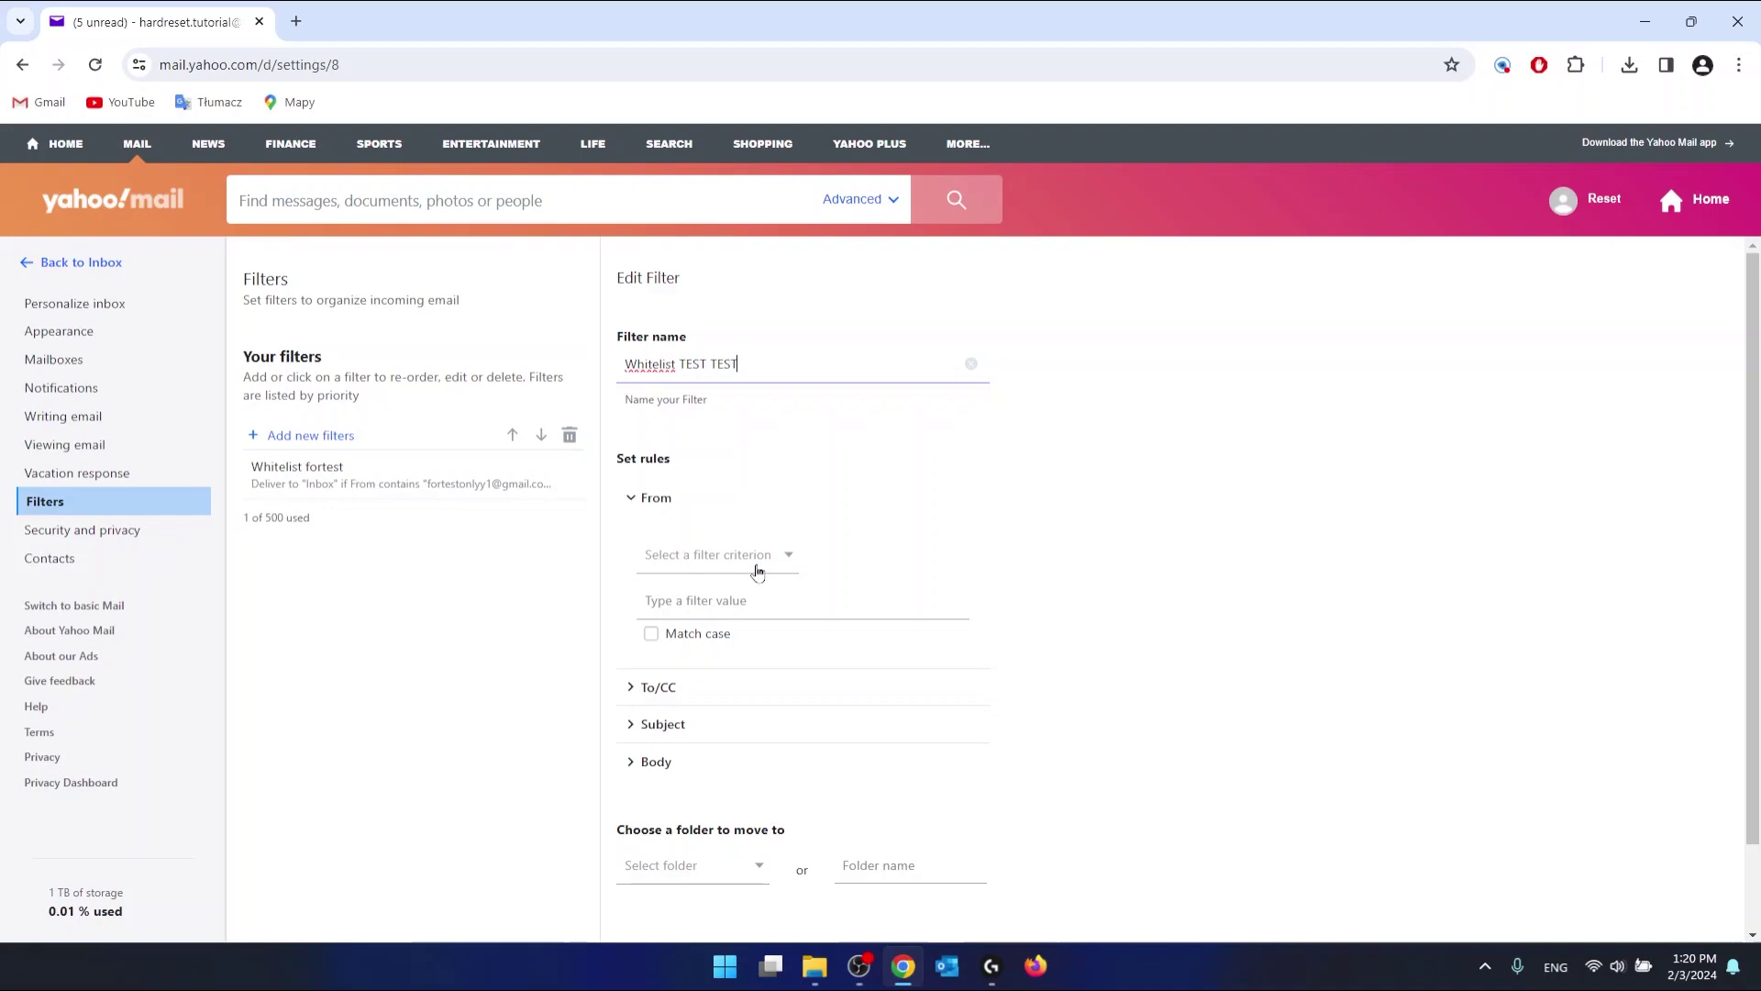
# Step: Set the From rule to 'contains' the test sender's e-mail address
pyautogui.click(787, 563)
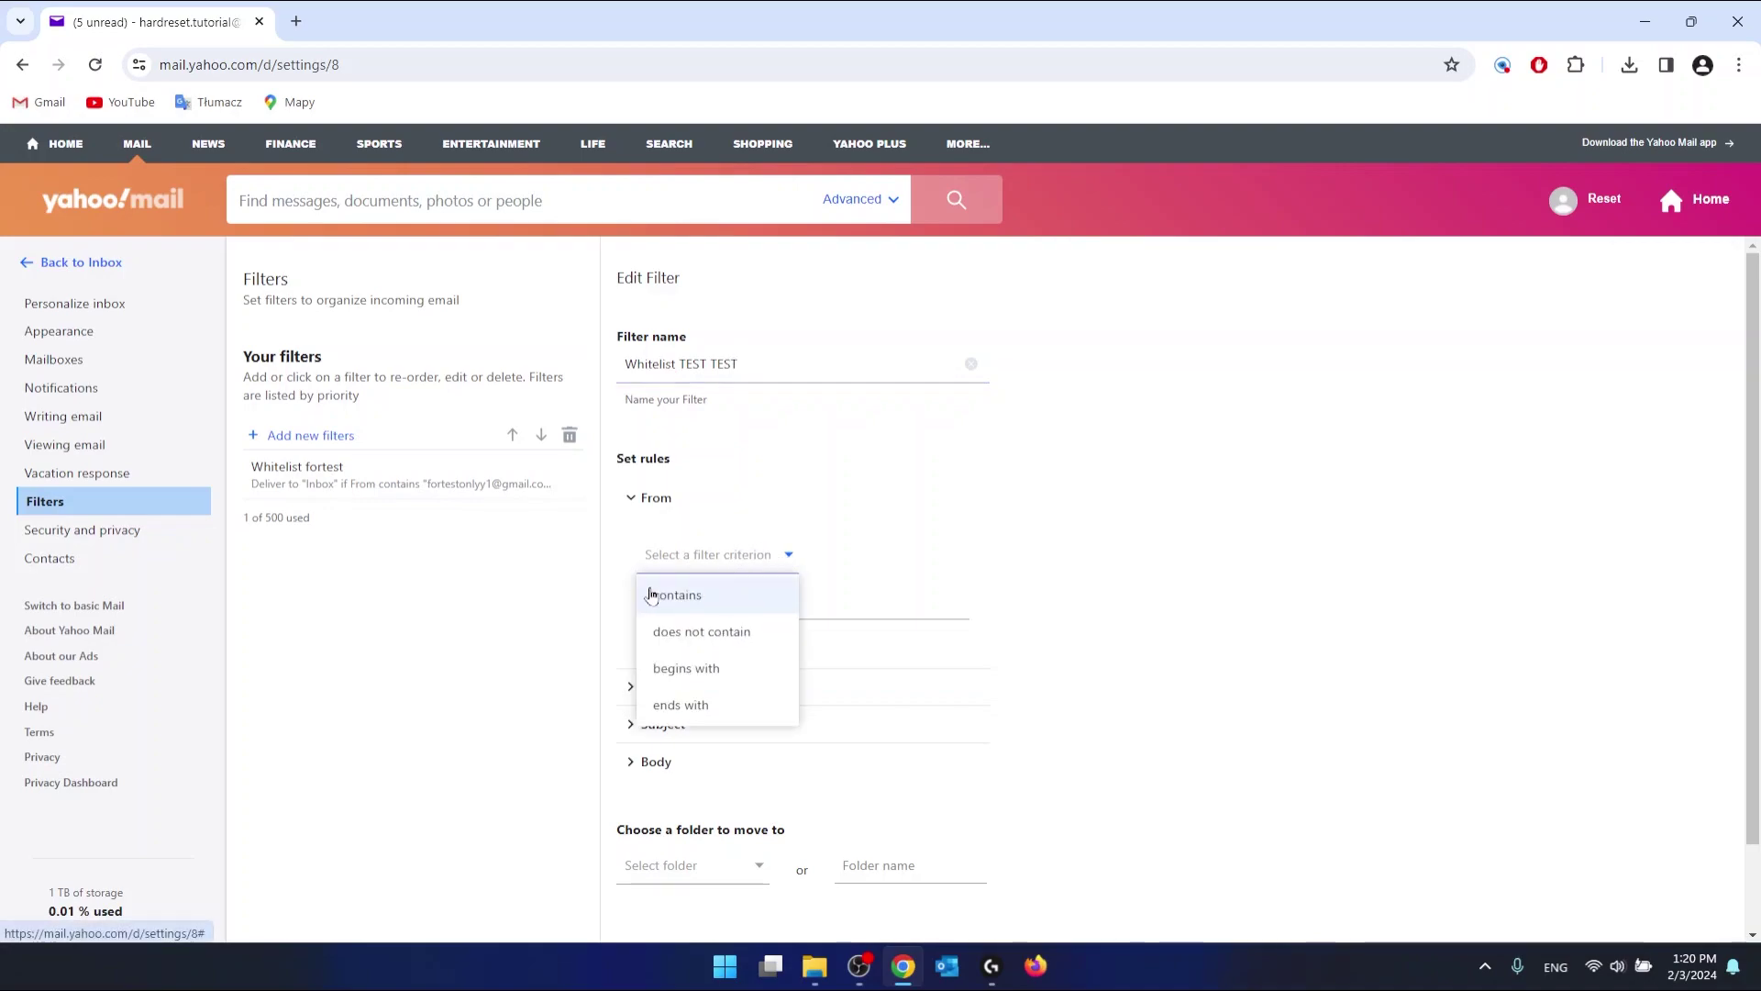
pyautogui.click(716, 587)
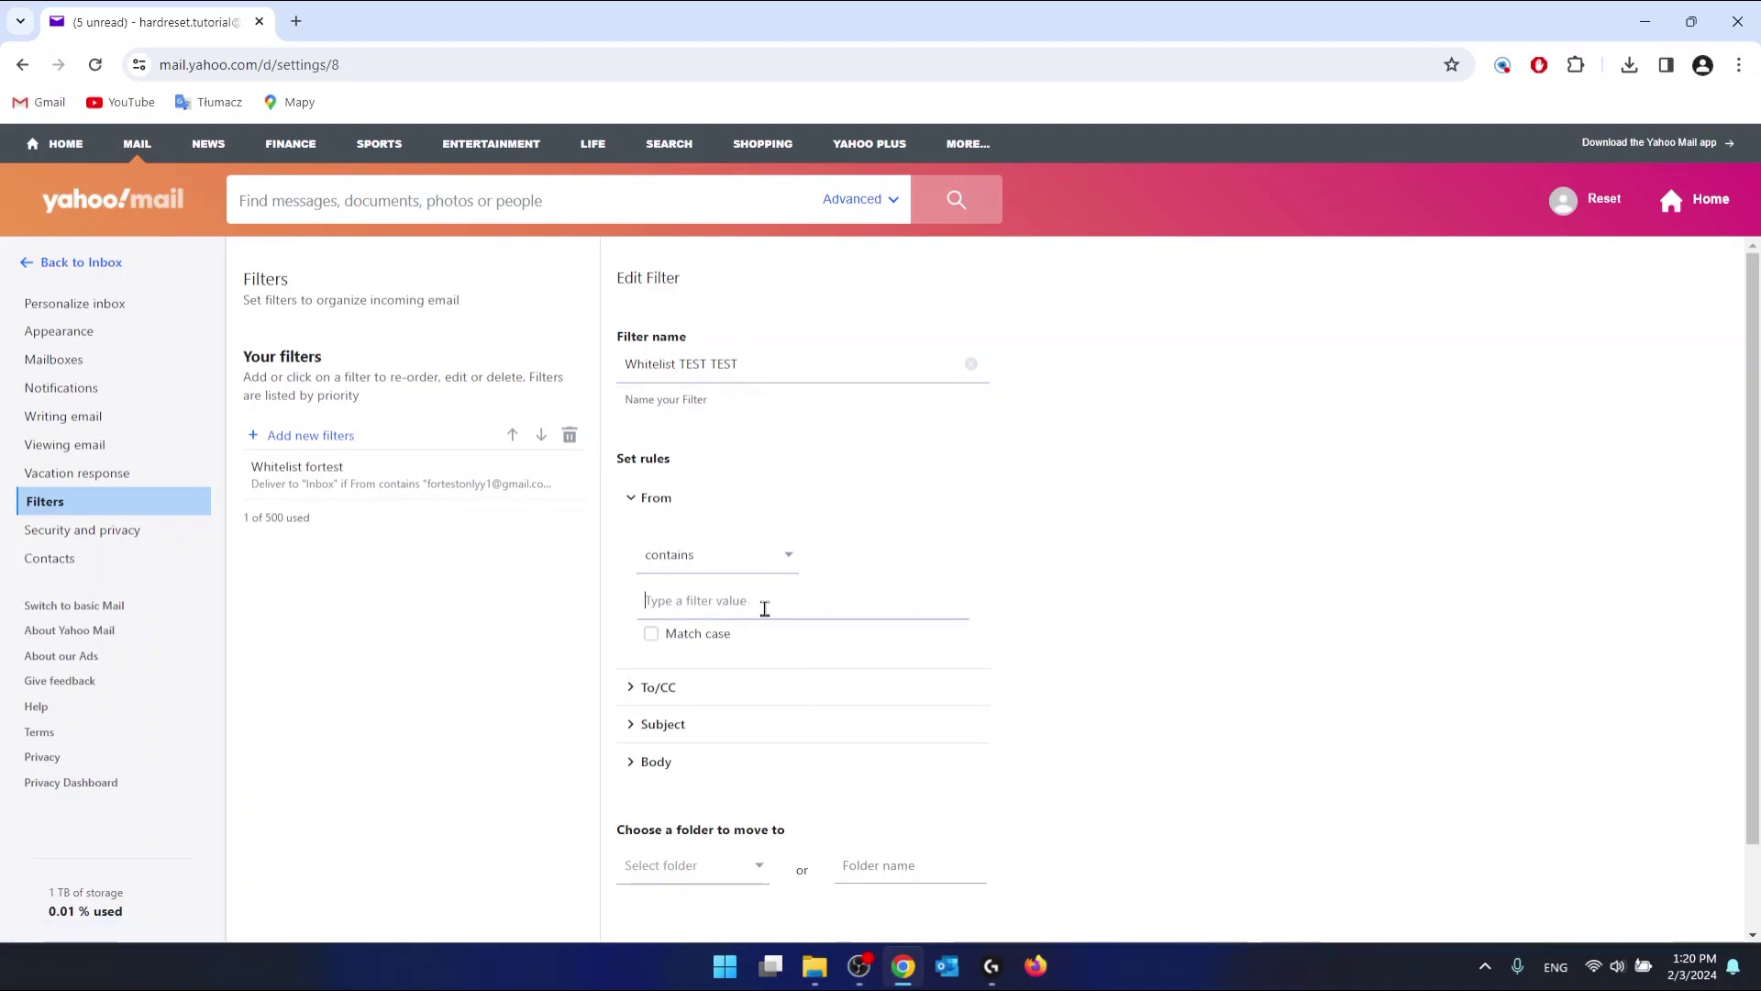
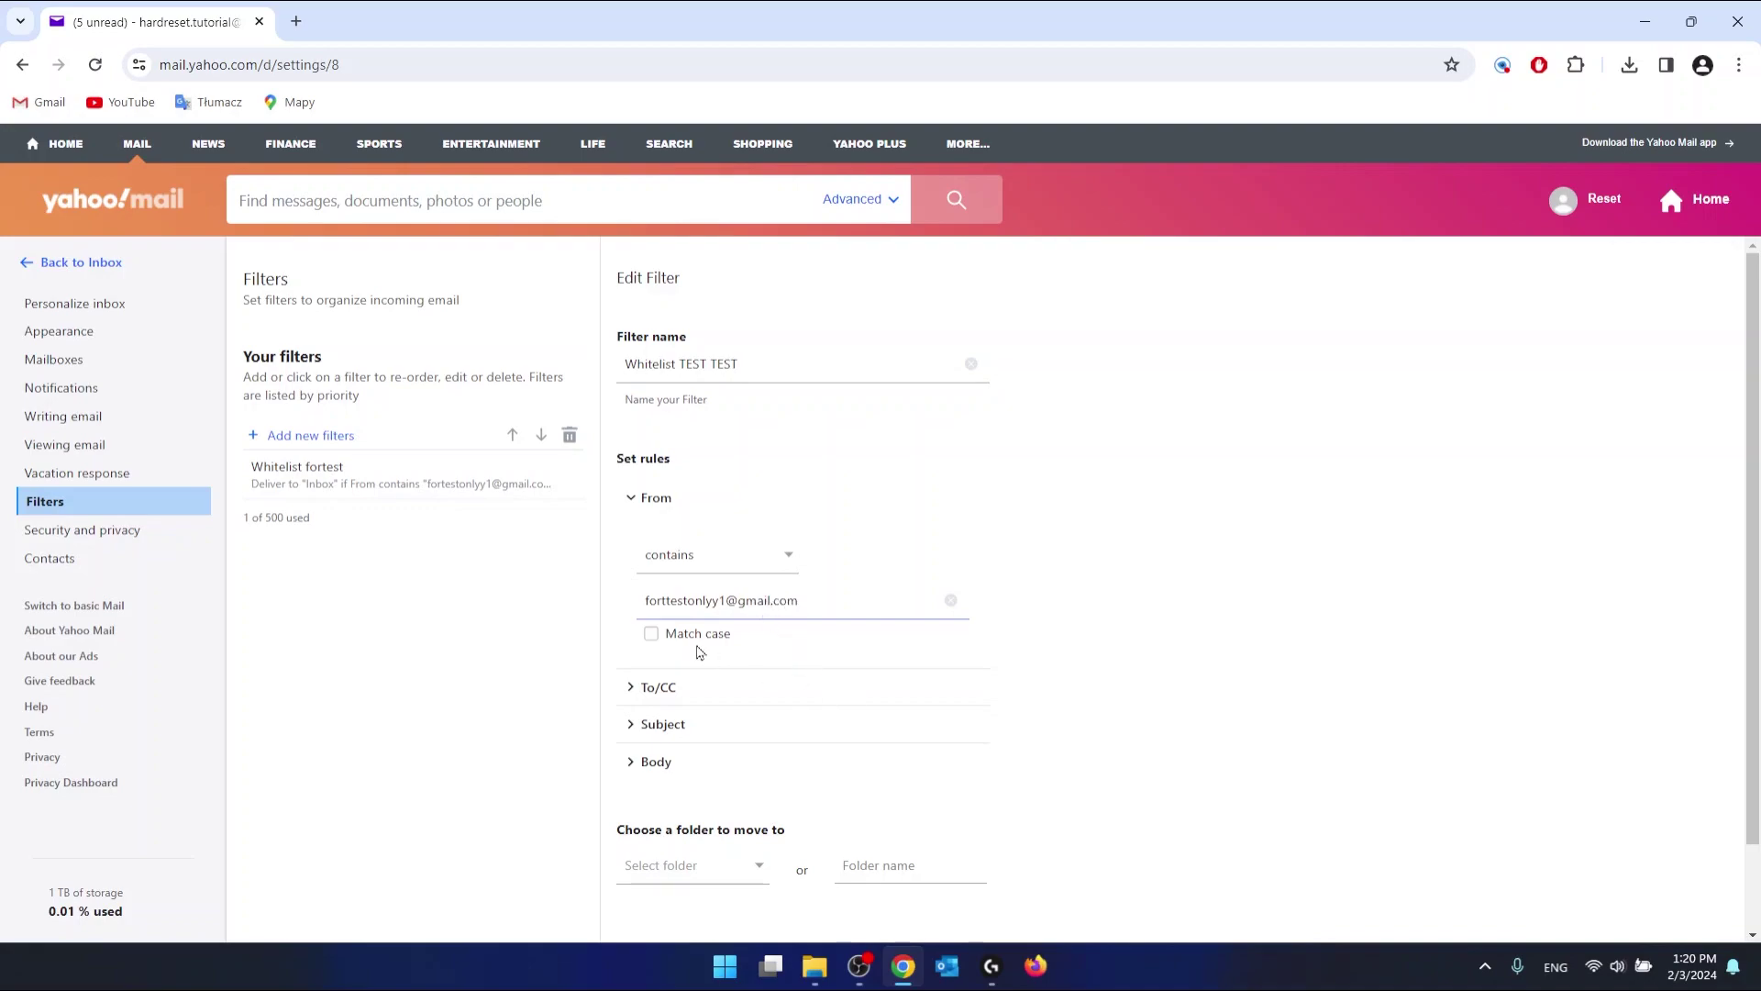
pyautogui.scroll(-2, 835, 702)
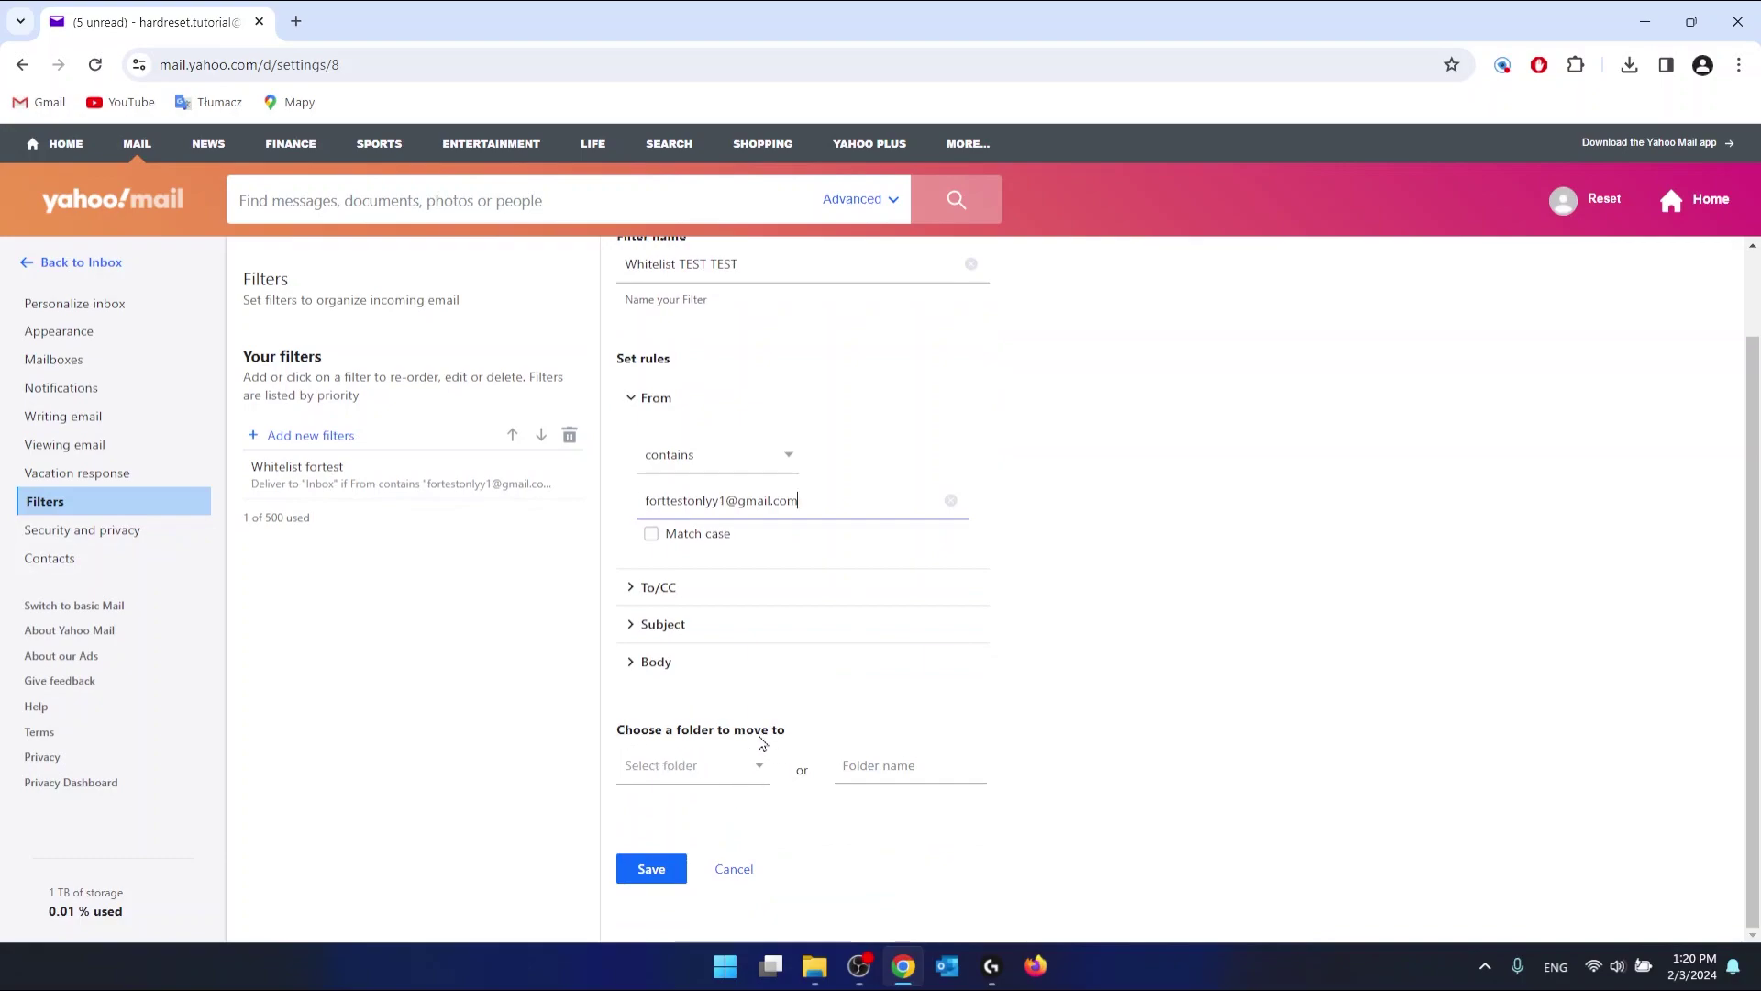
# Step: Deliver matching mail to the Test Test folder and save the filter
pyautogui.click(745, 772)
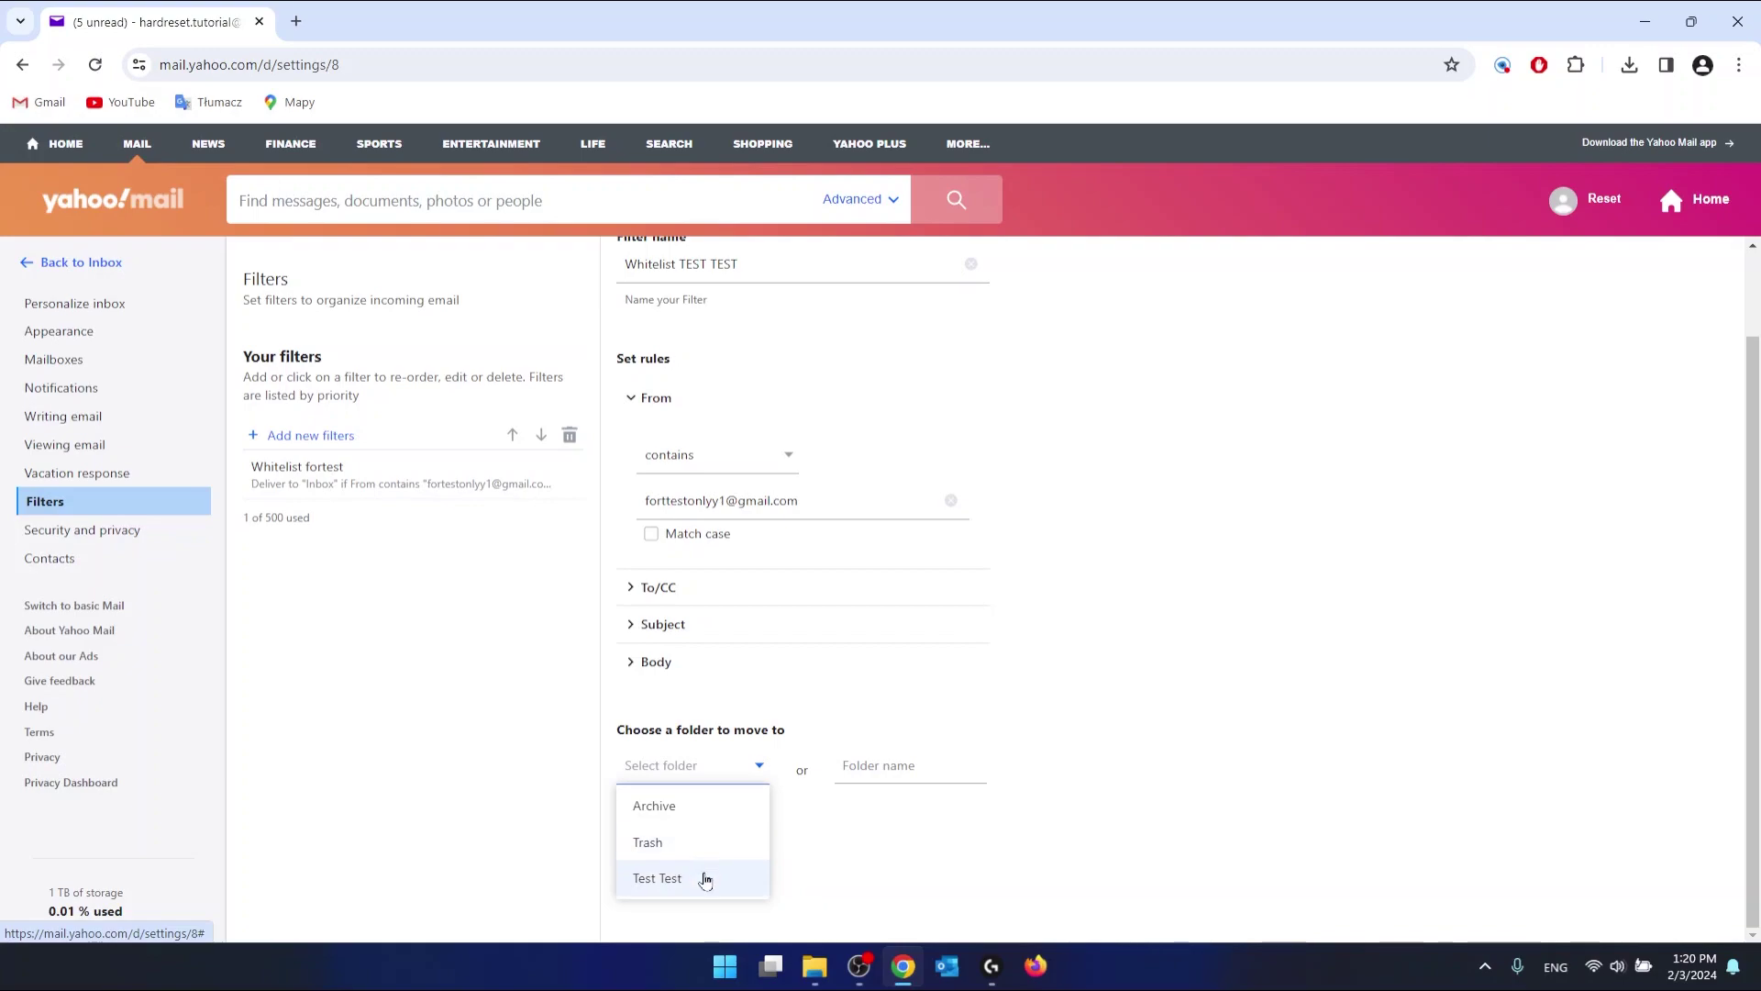
pyautogui.click(706, 880)
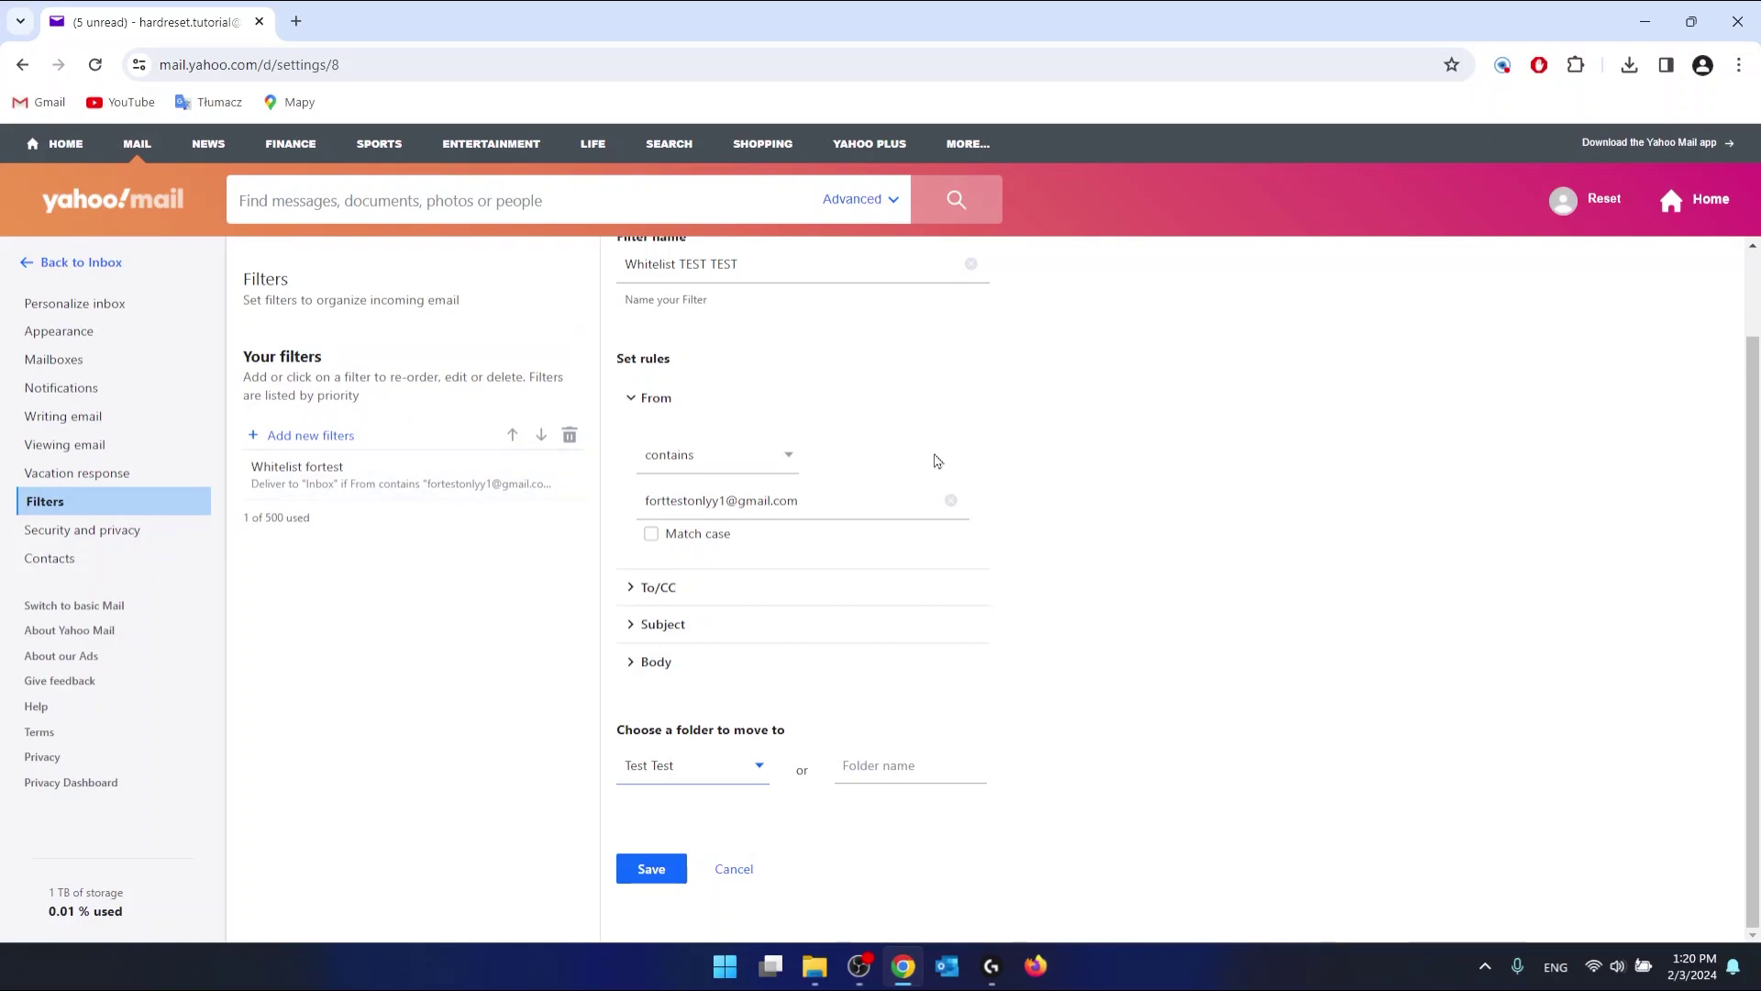
pyautogui.click(653, 870)
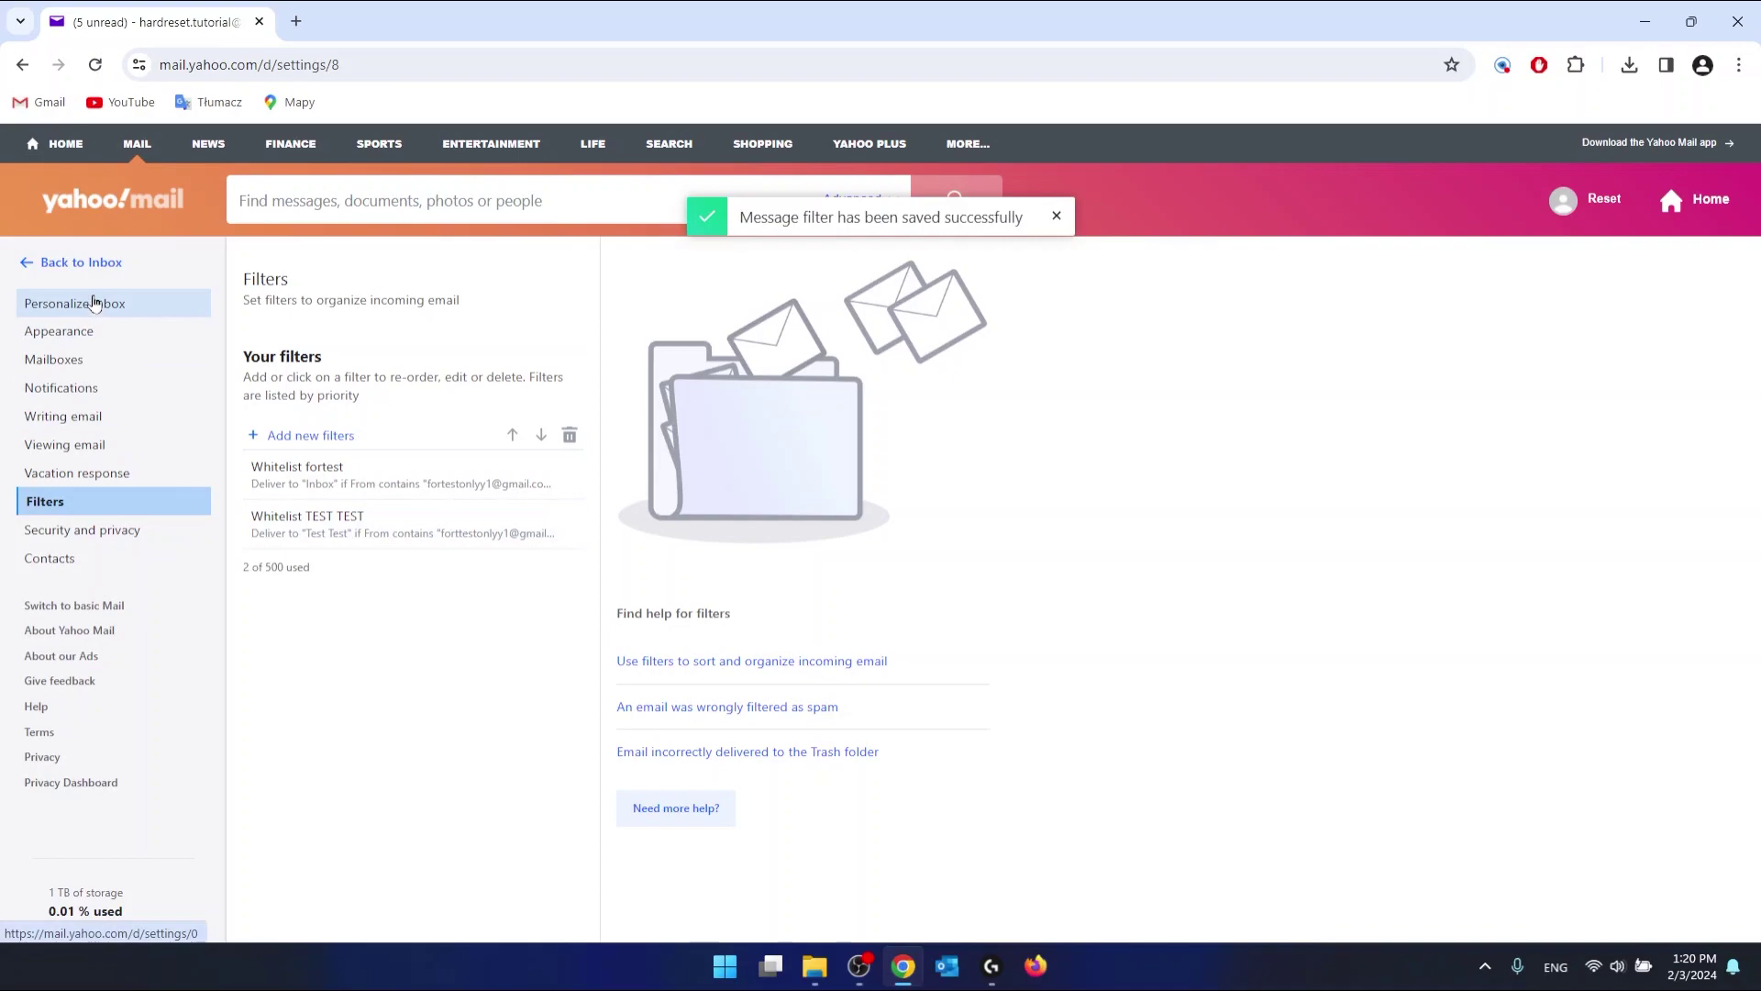
# Step: Check the Test Test message's sender address, view the empty Test Test folder, then return to the Inbox
pyautogui.click(46, 263)
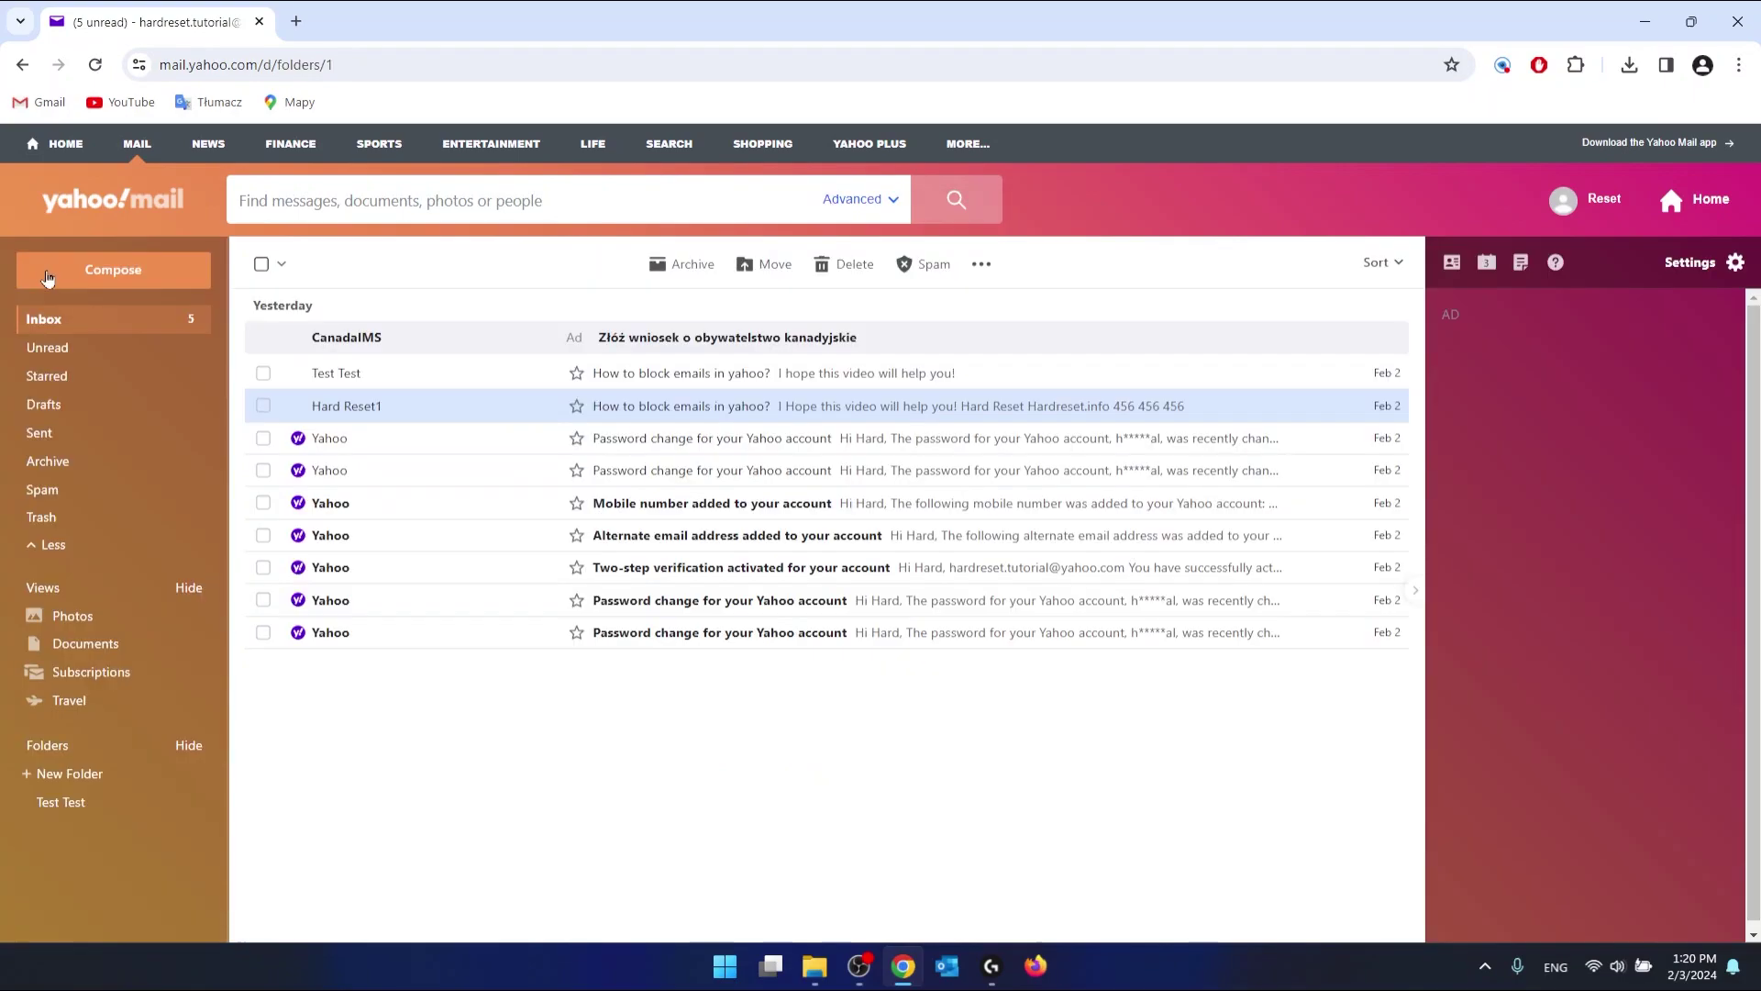
pyautogui.click(669, 376)
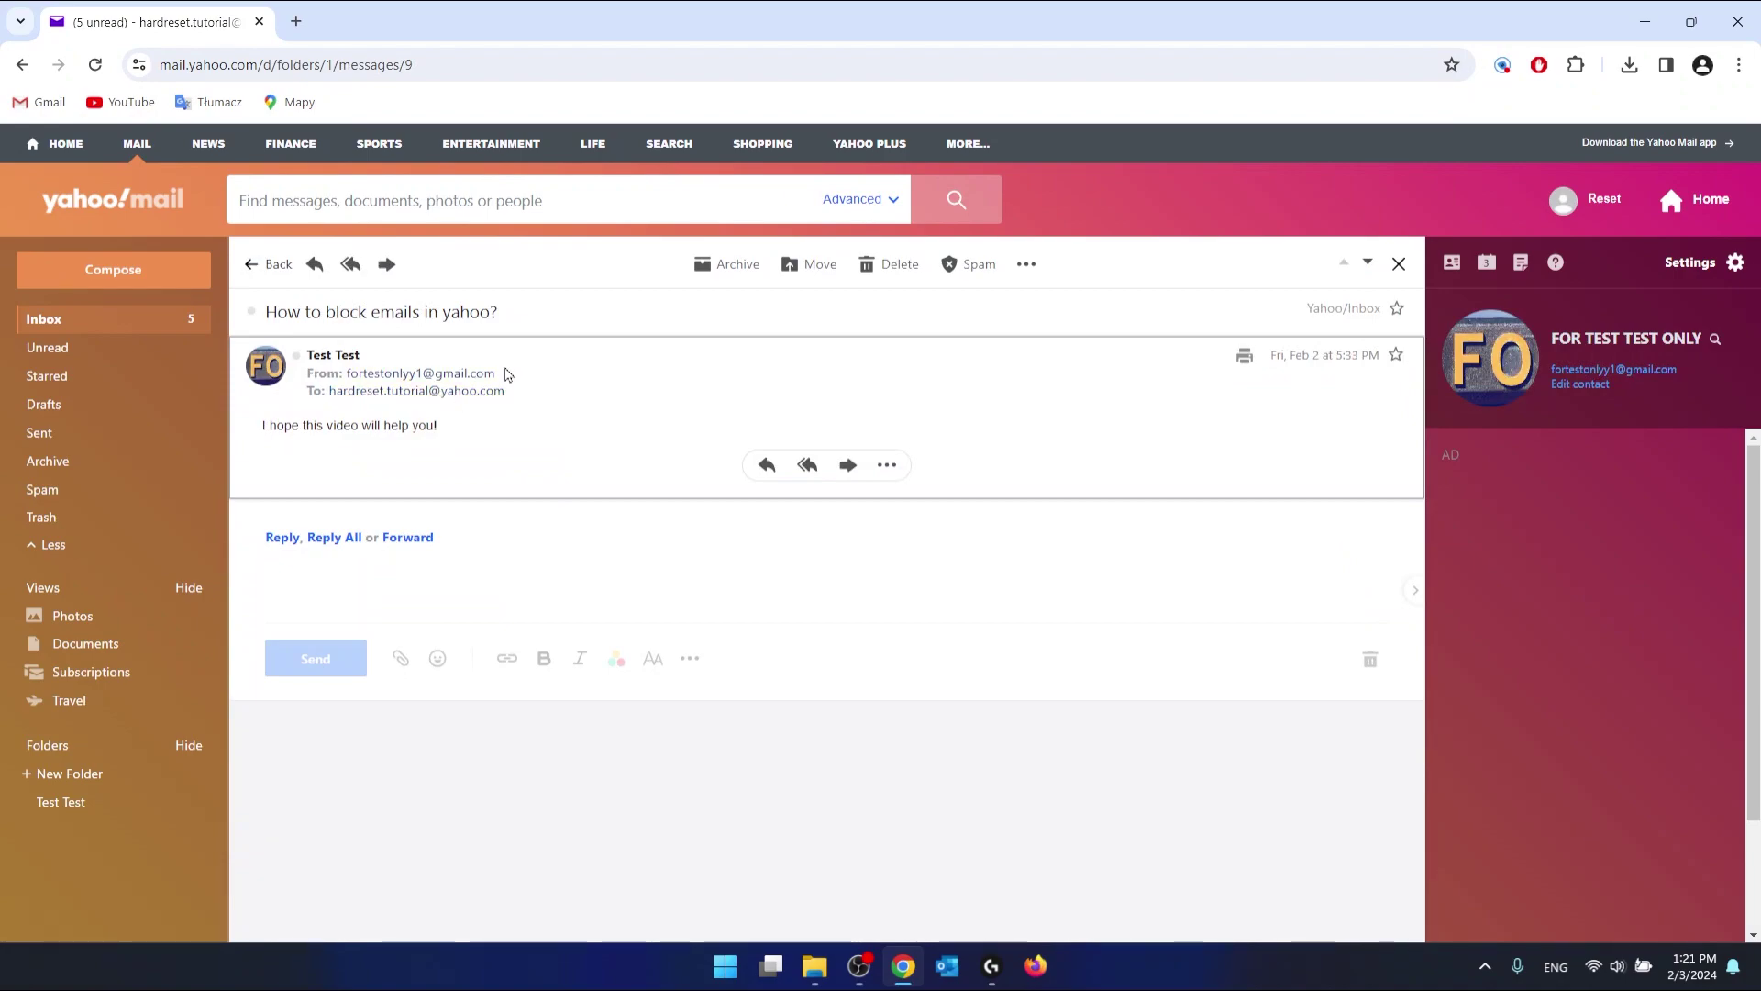
pyautogui.moveTo(506, 378); pyautogui.dragTo(354, 380)
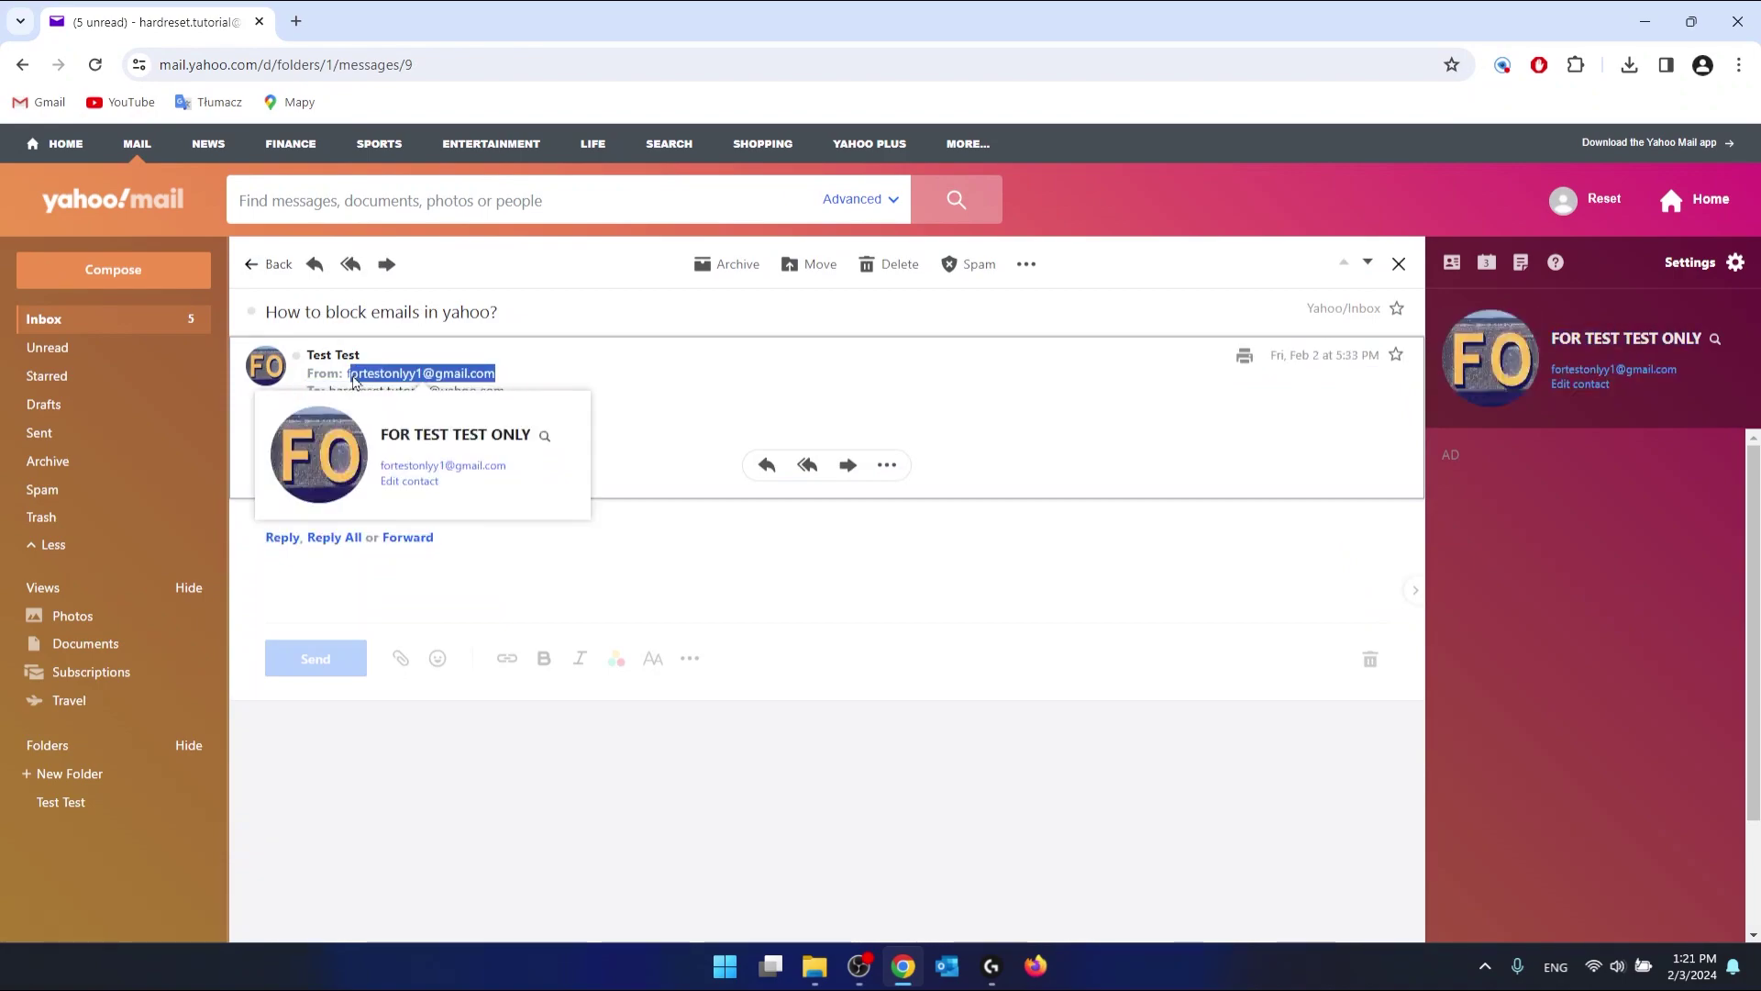
pyautogui.click(650, 391)
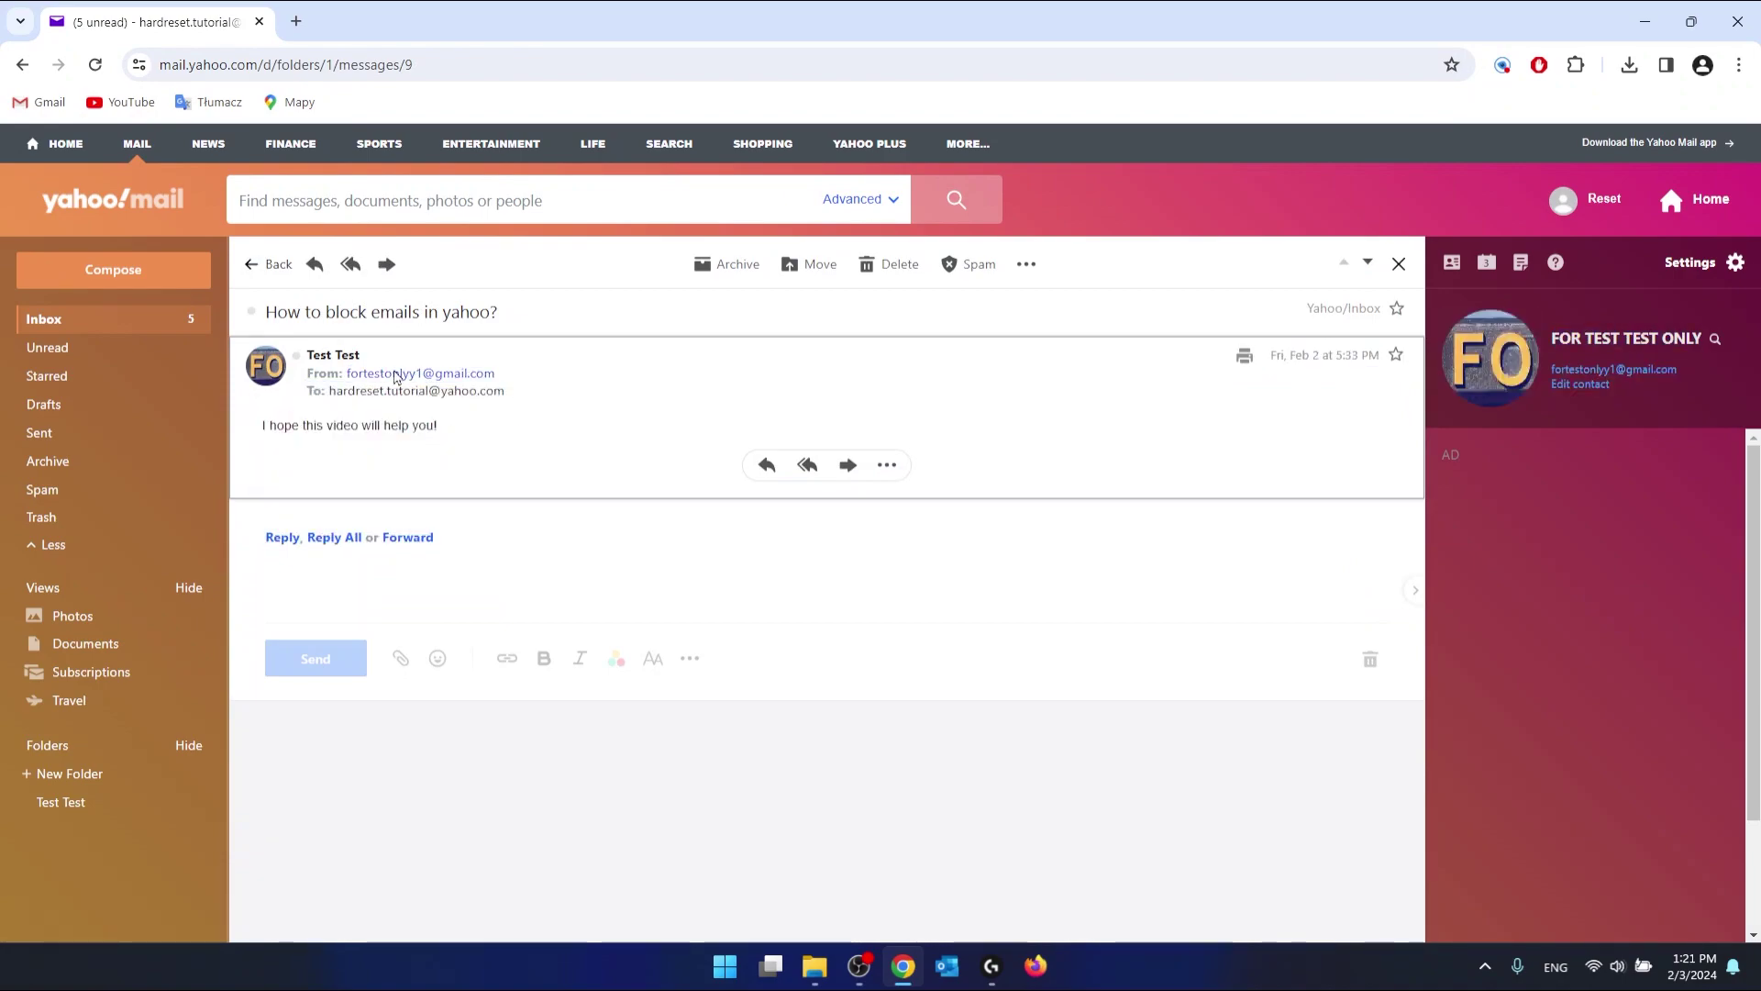
pyautogui.click(99, 802)
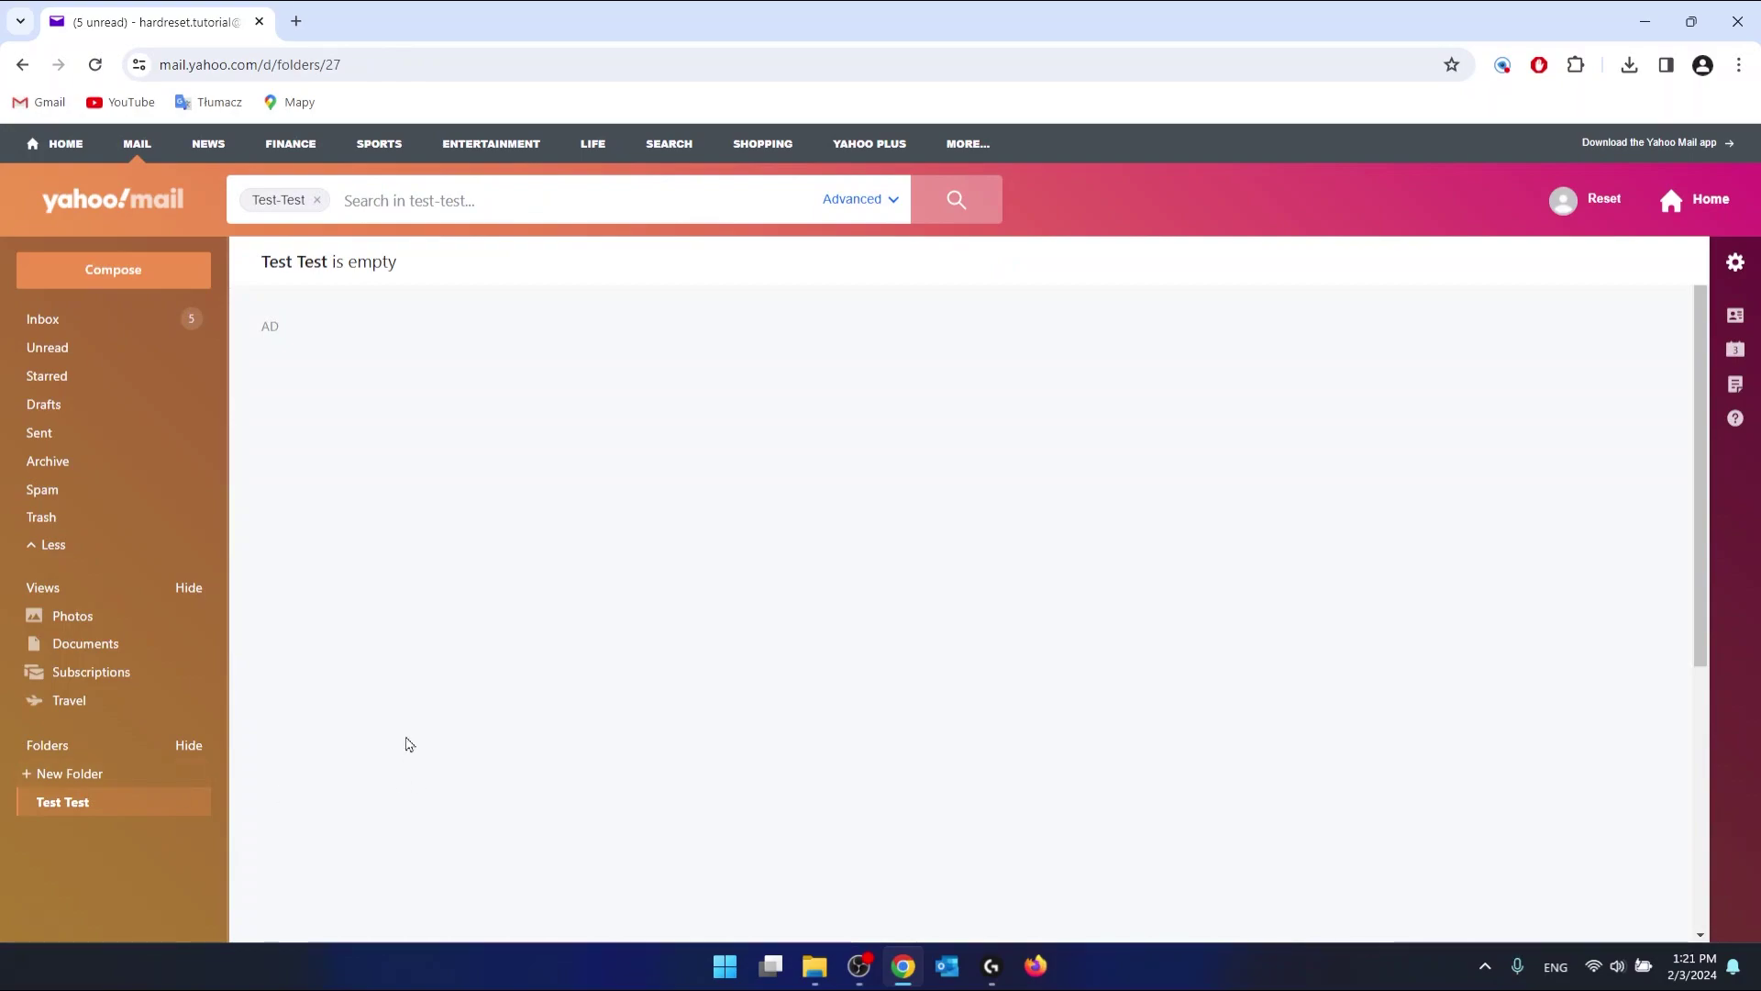
pyautogui.click(76, 326)
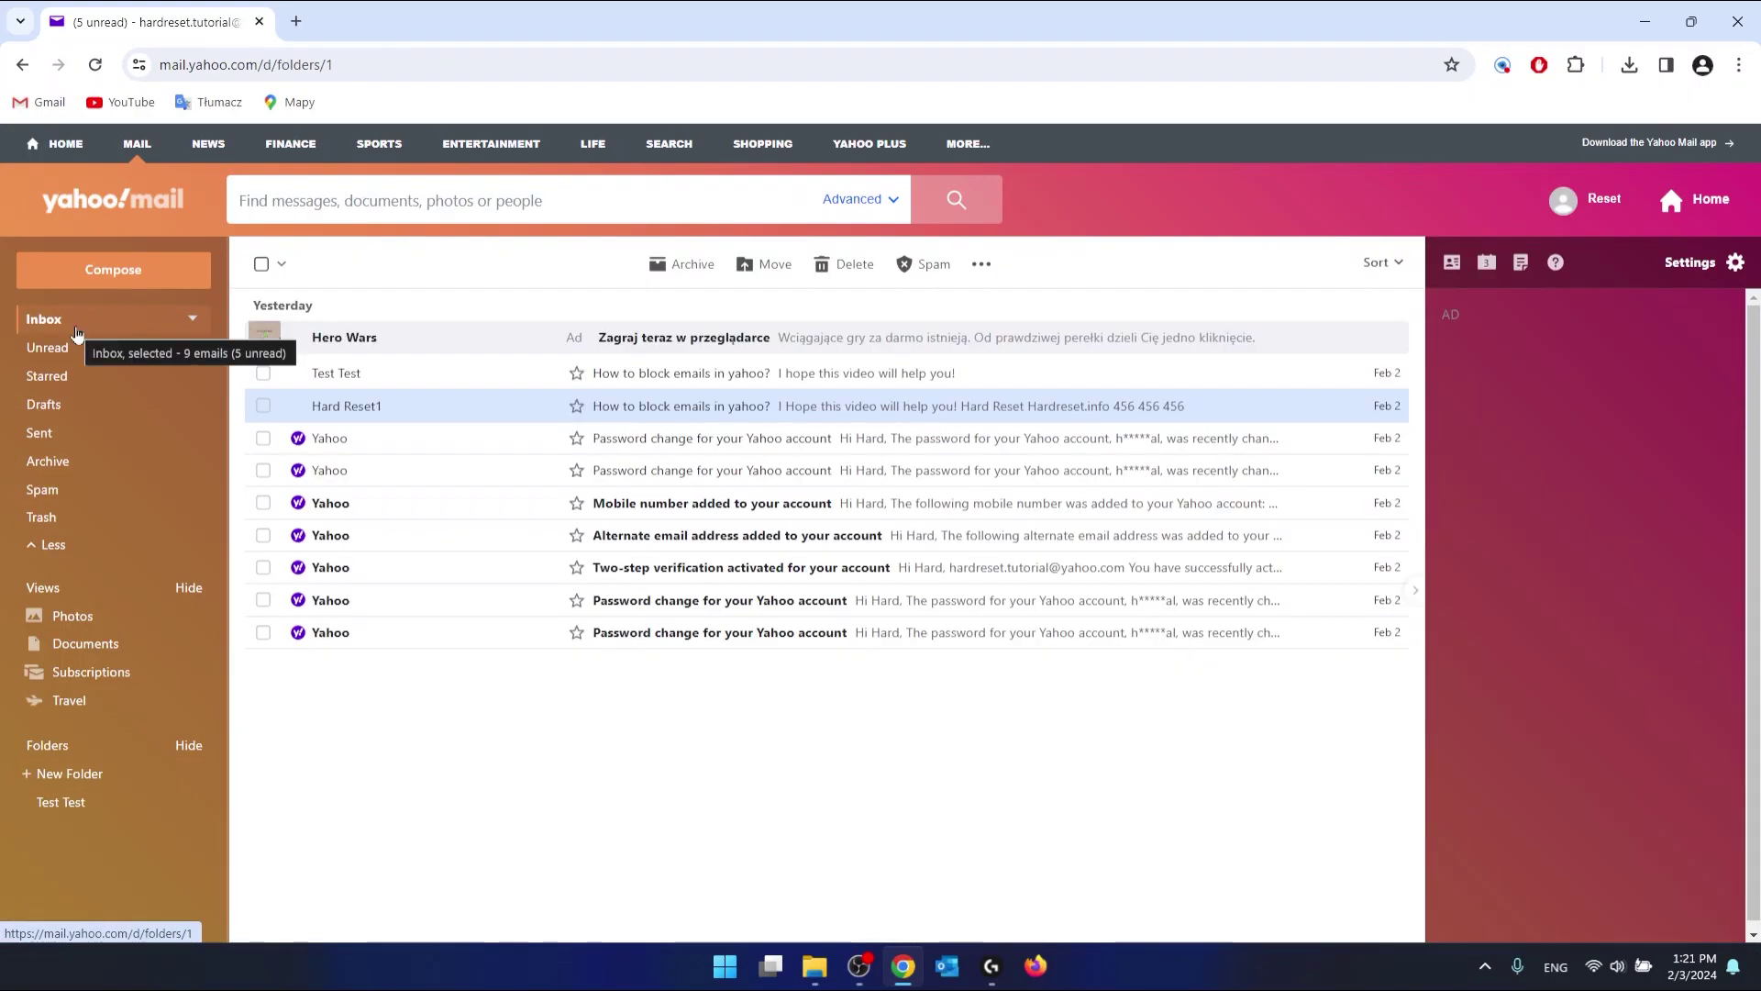